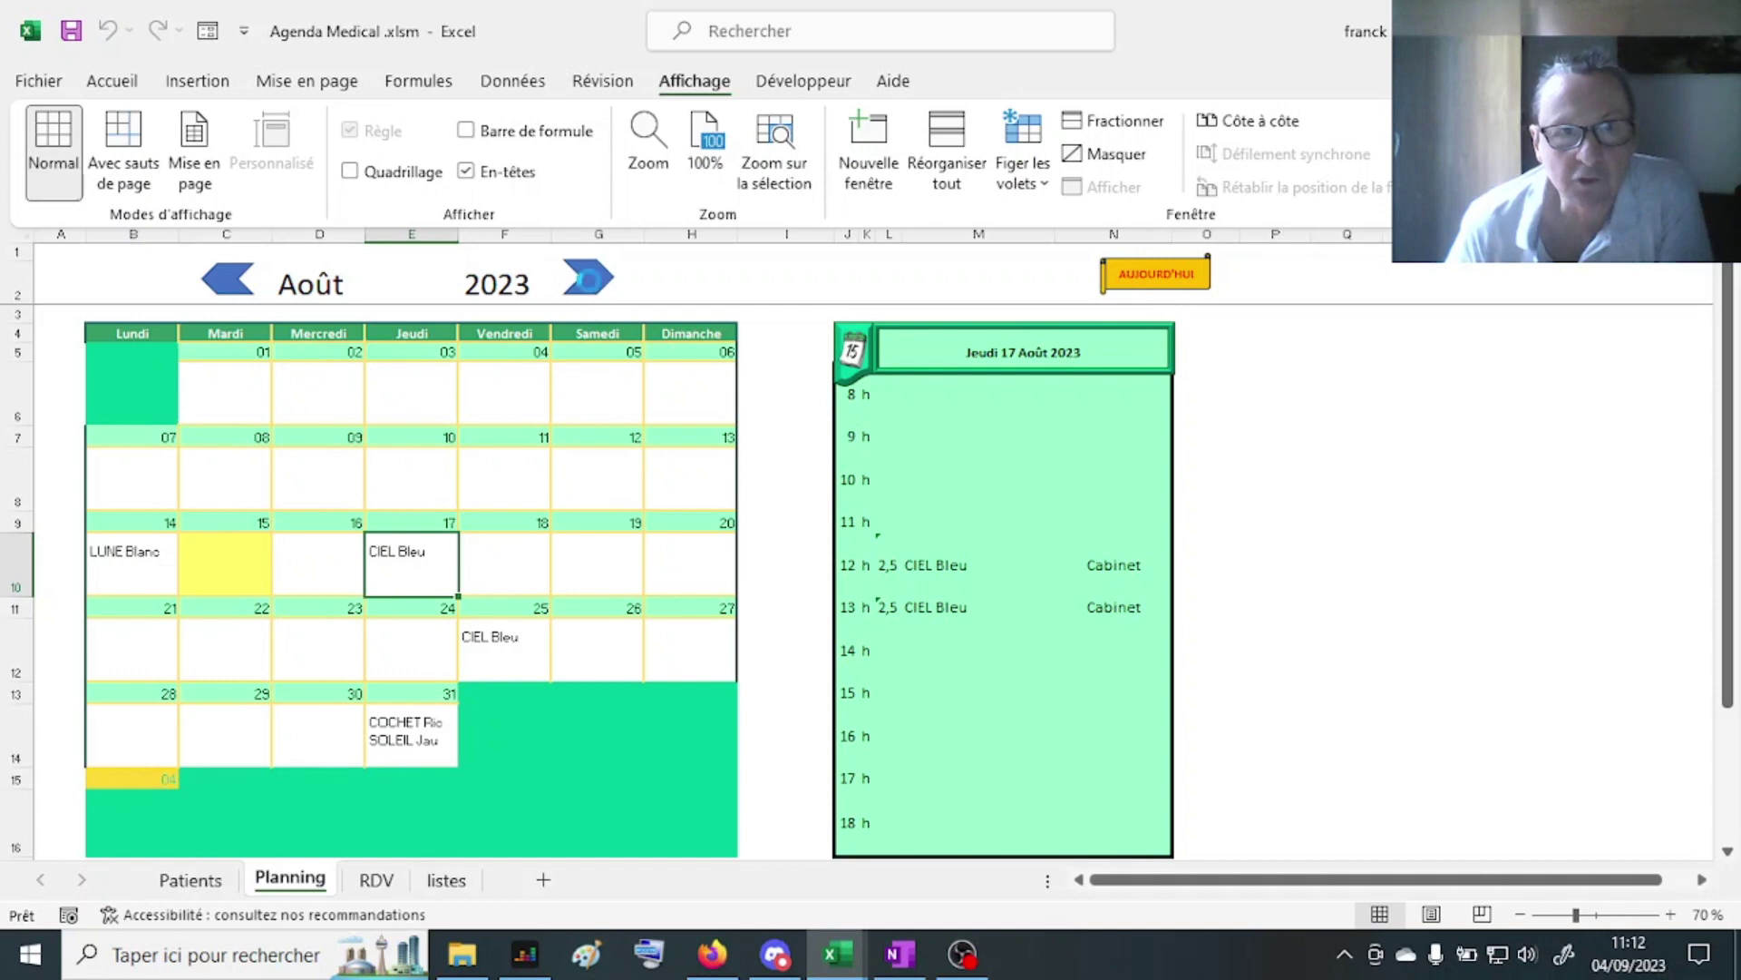
Step: Browse the Planning calendar forward month by month as far as January 2024
click(590, 288)
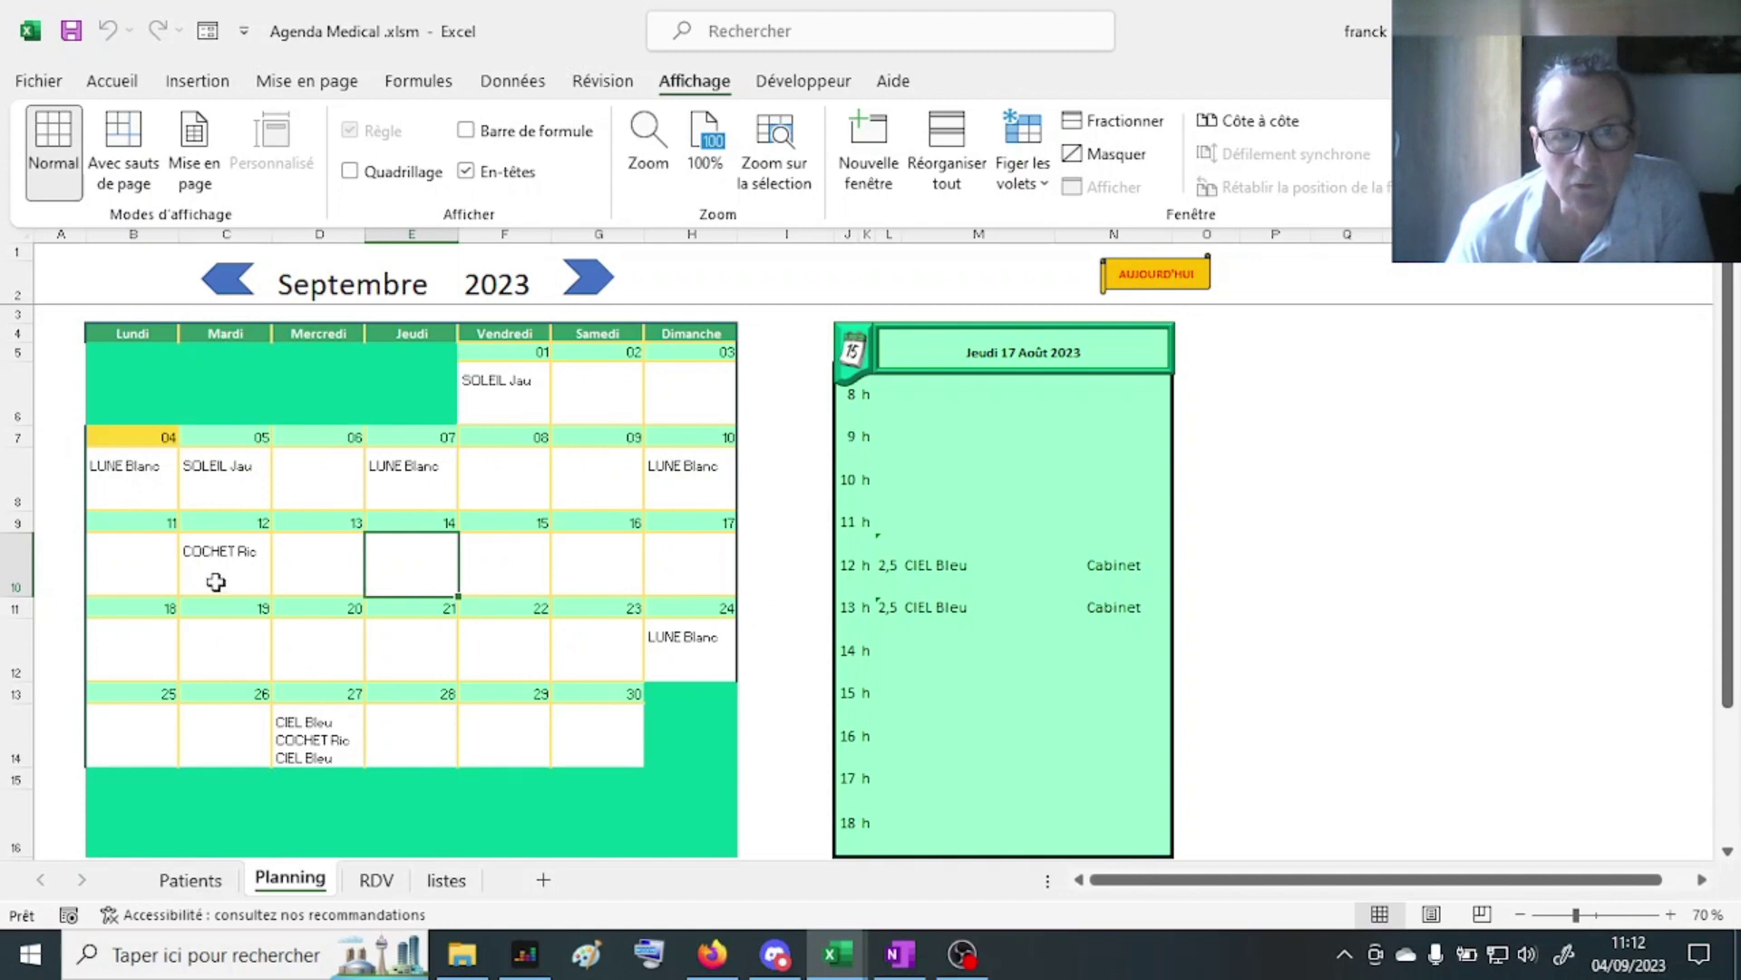
click(227, 283)
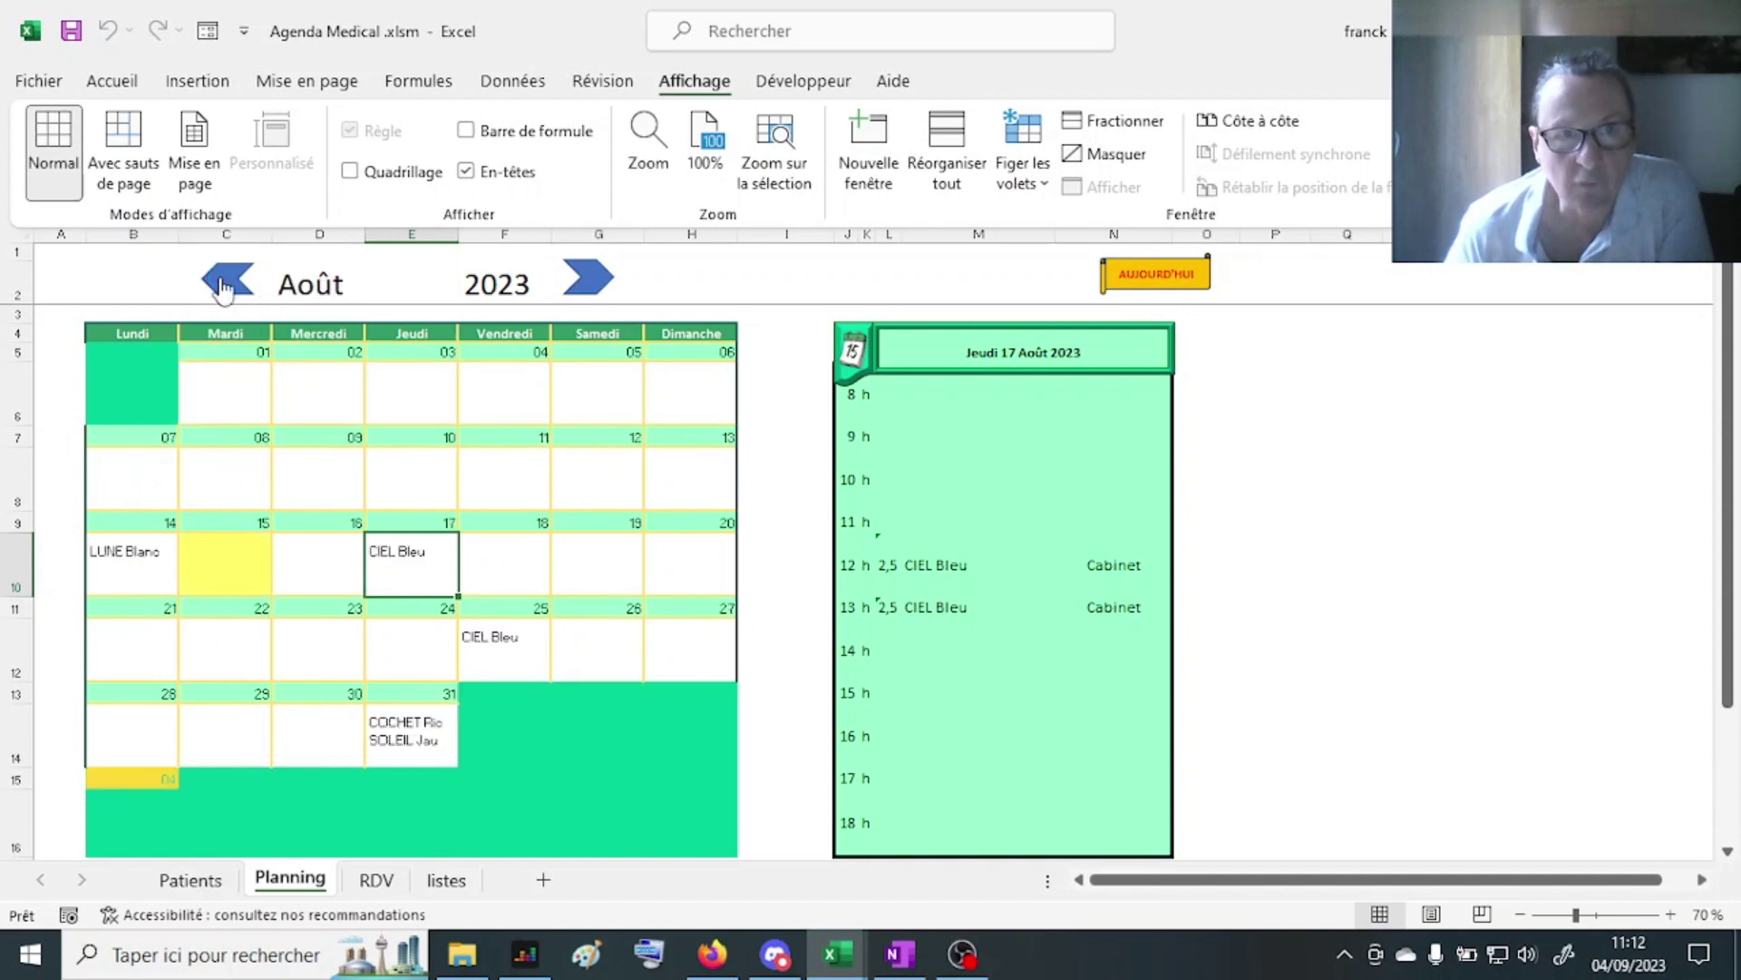
click(224, 283)
click(586, 280)
click(587, 280)
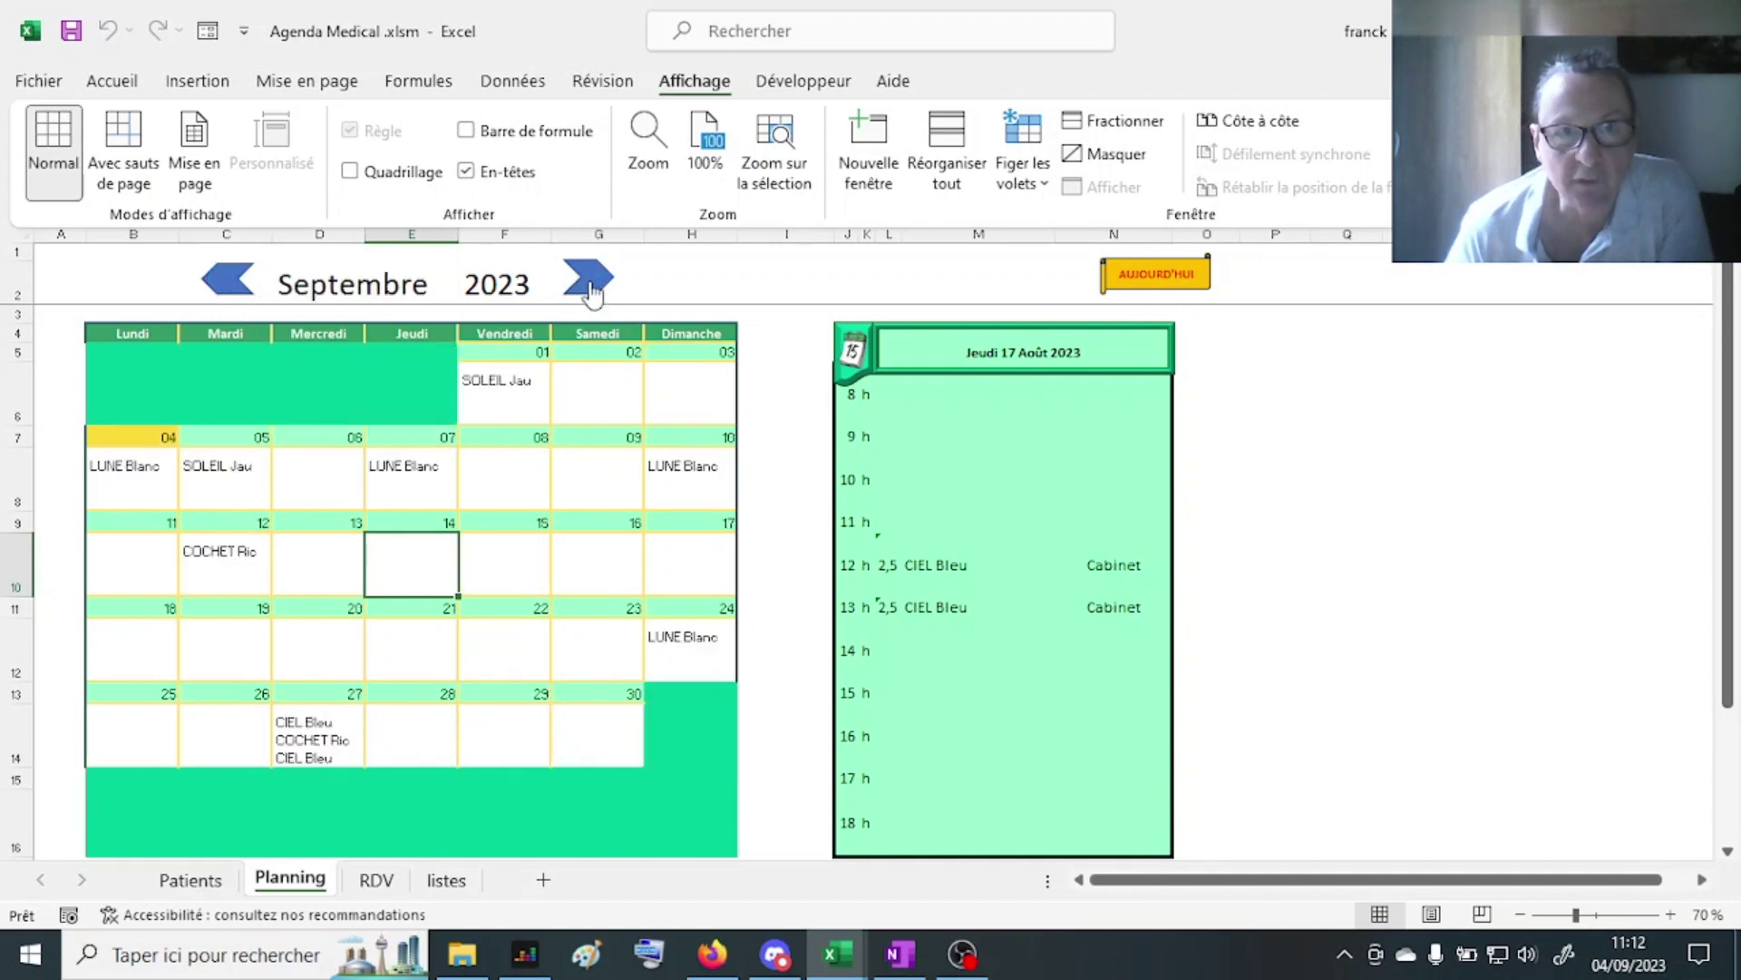
click(587, 281)
click(587, 280)
click(588, 283)
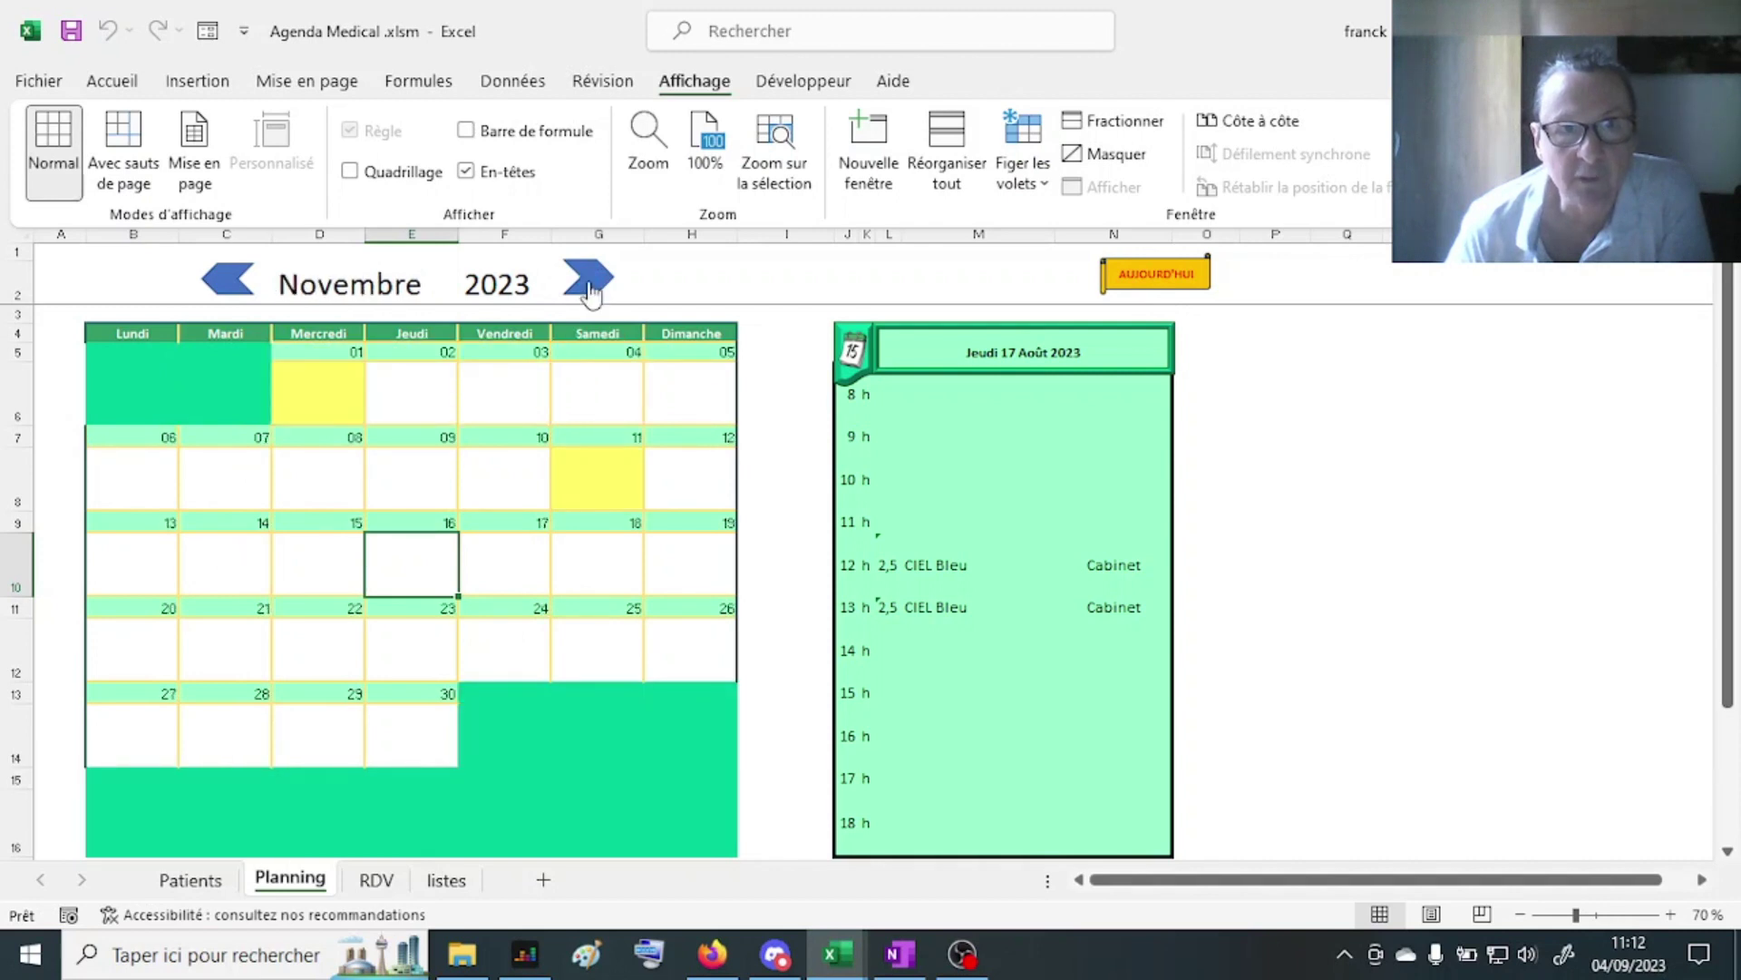
click(590, 287)
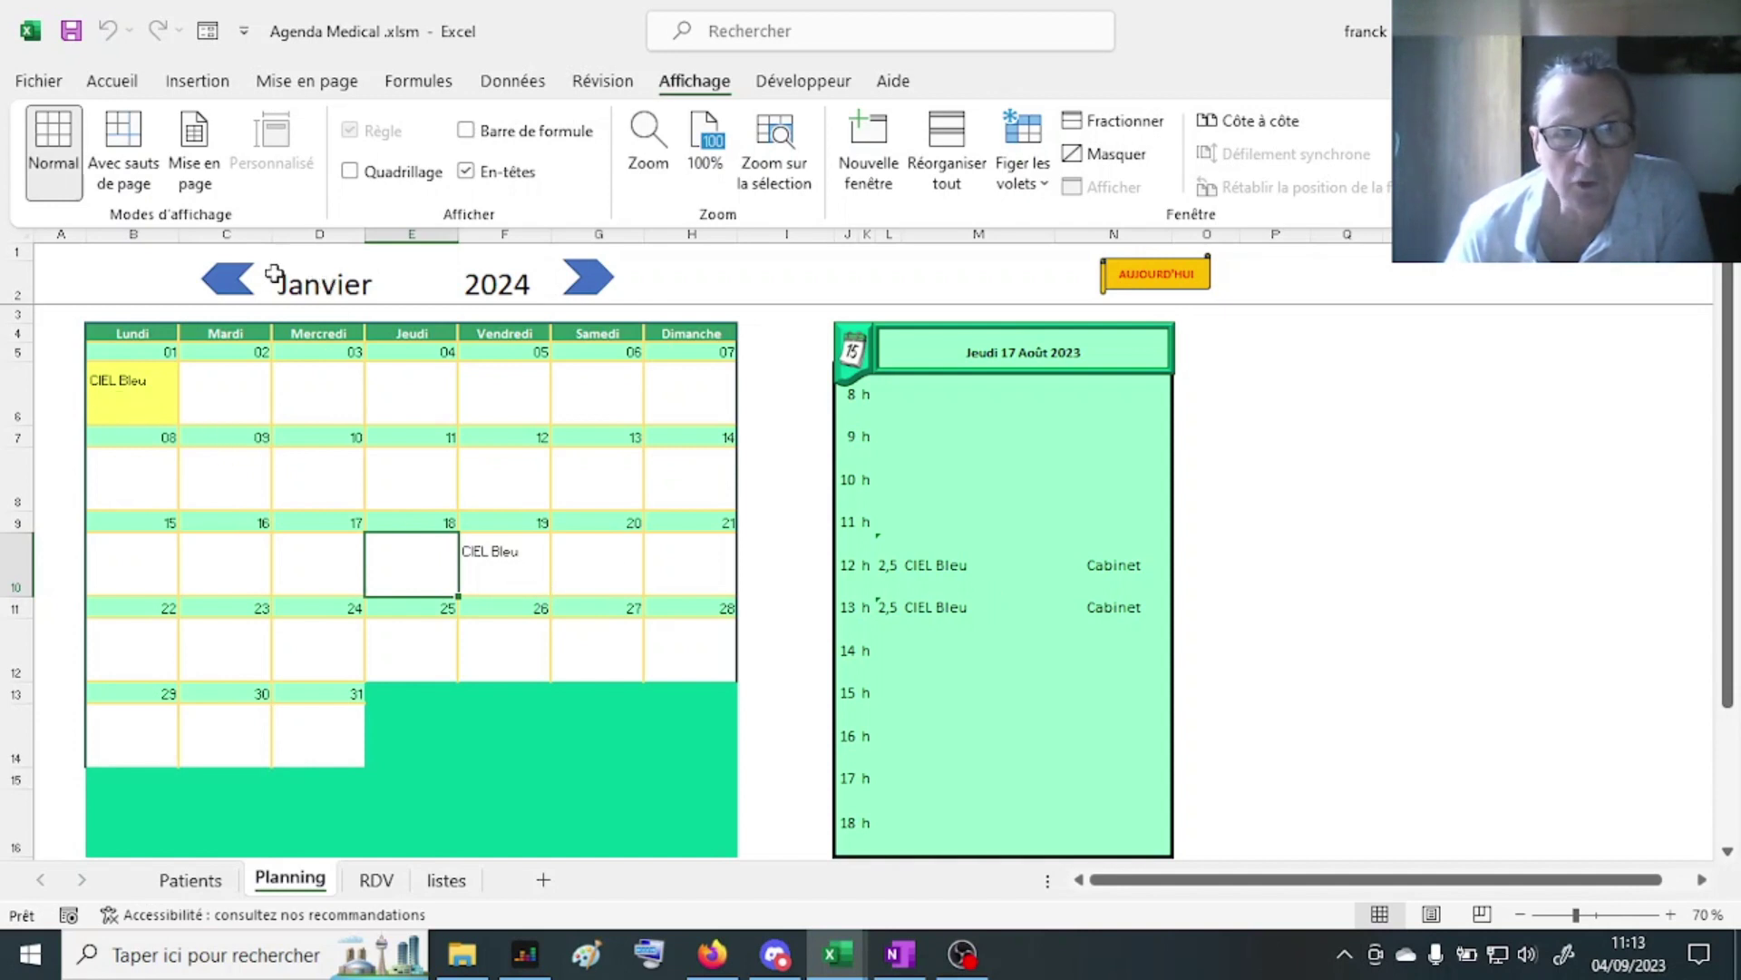
Step: Step the calendar back to September 2023
click(229, 283)
click(229, 283)
click(232, 288)
click(232, 288)
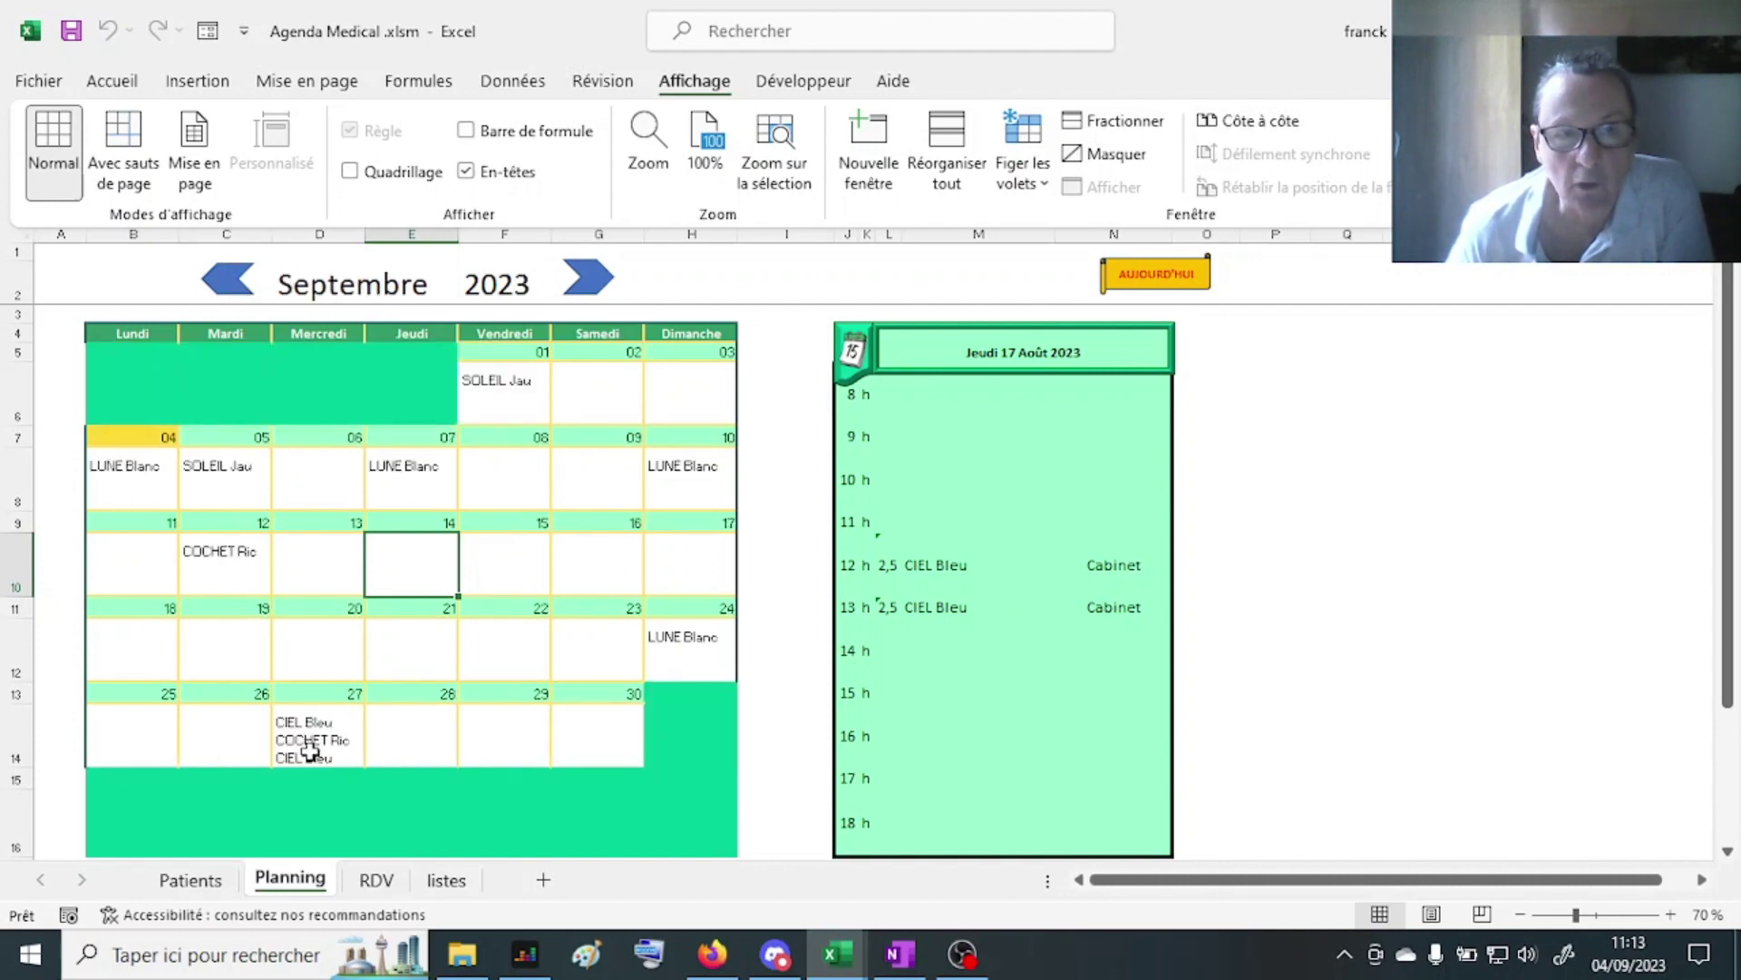
Step: Review the day-panel appointments for 27, 24 and 4 September, including the 9 h and 16 h entries
click(309, 749)
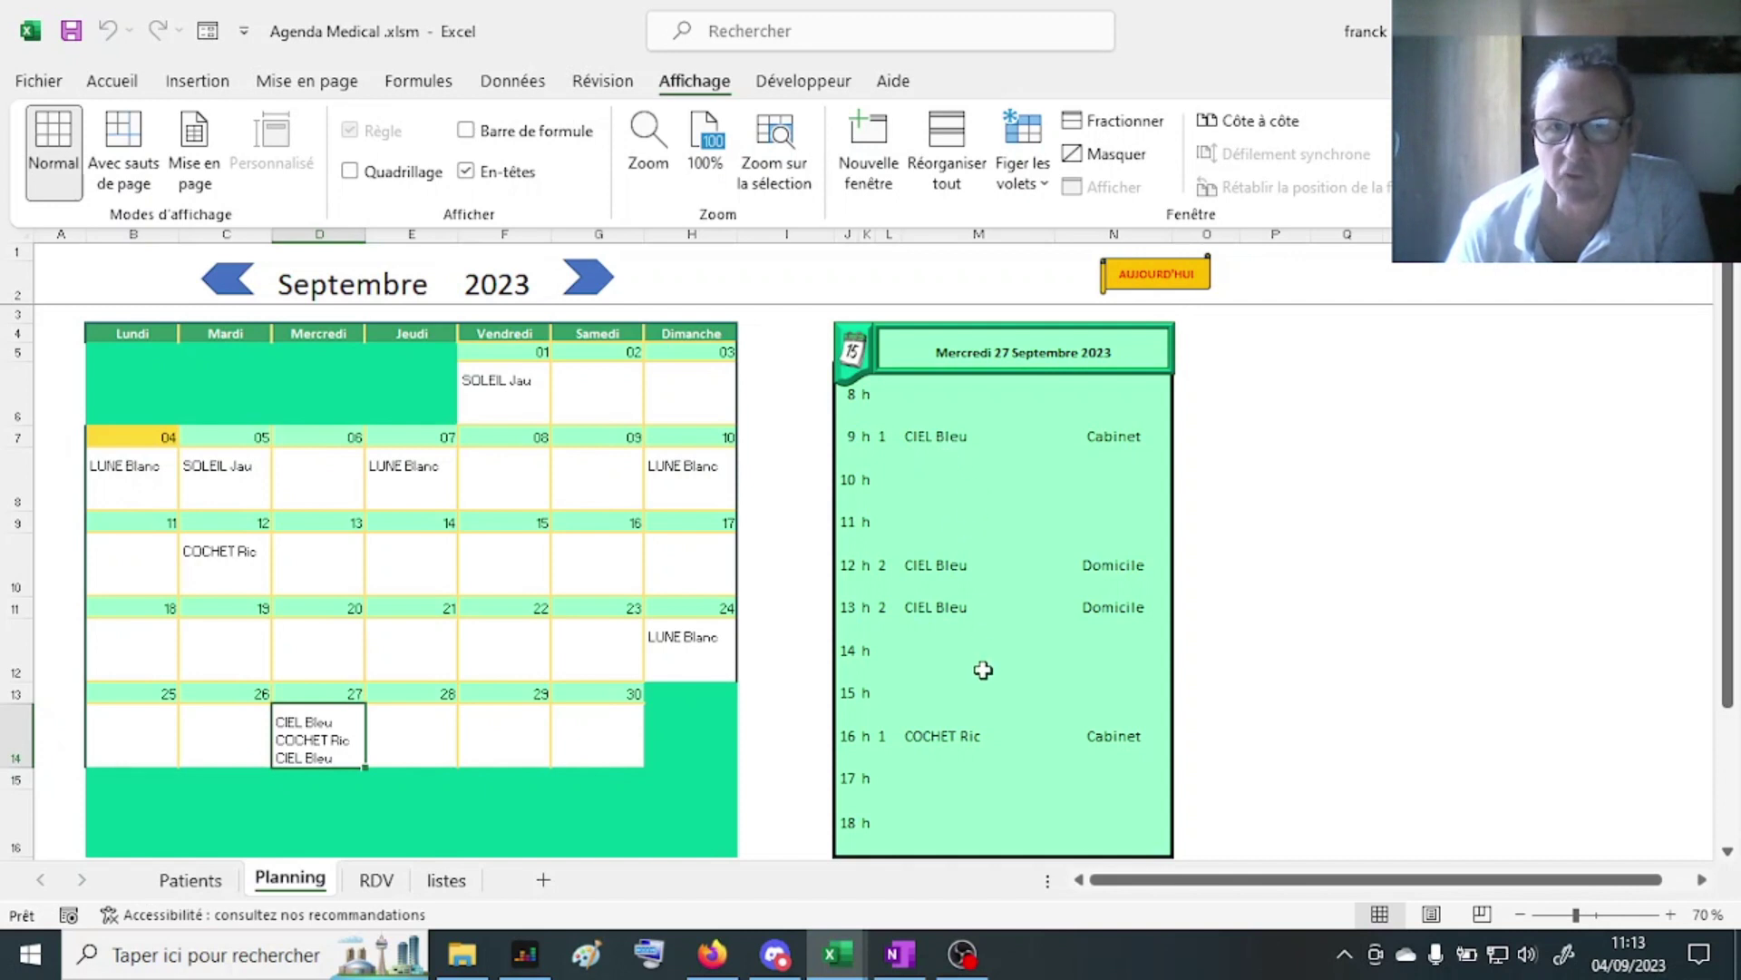
click(941, 439)
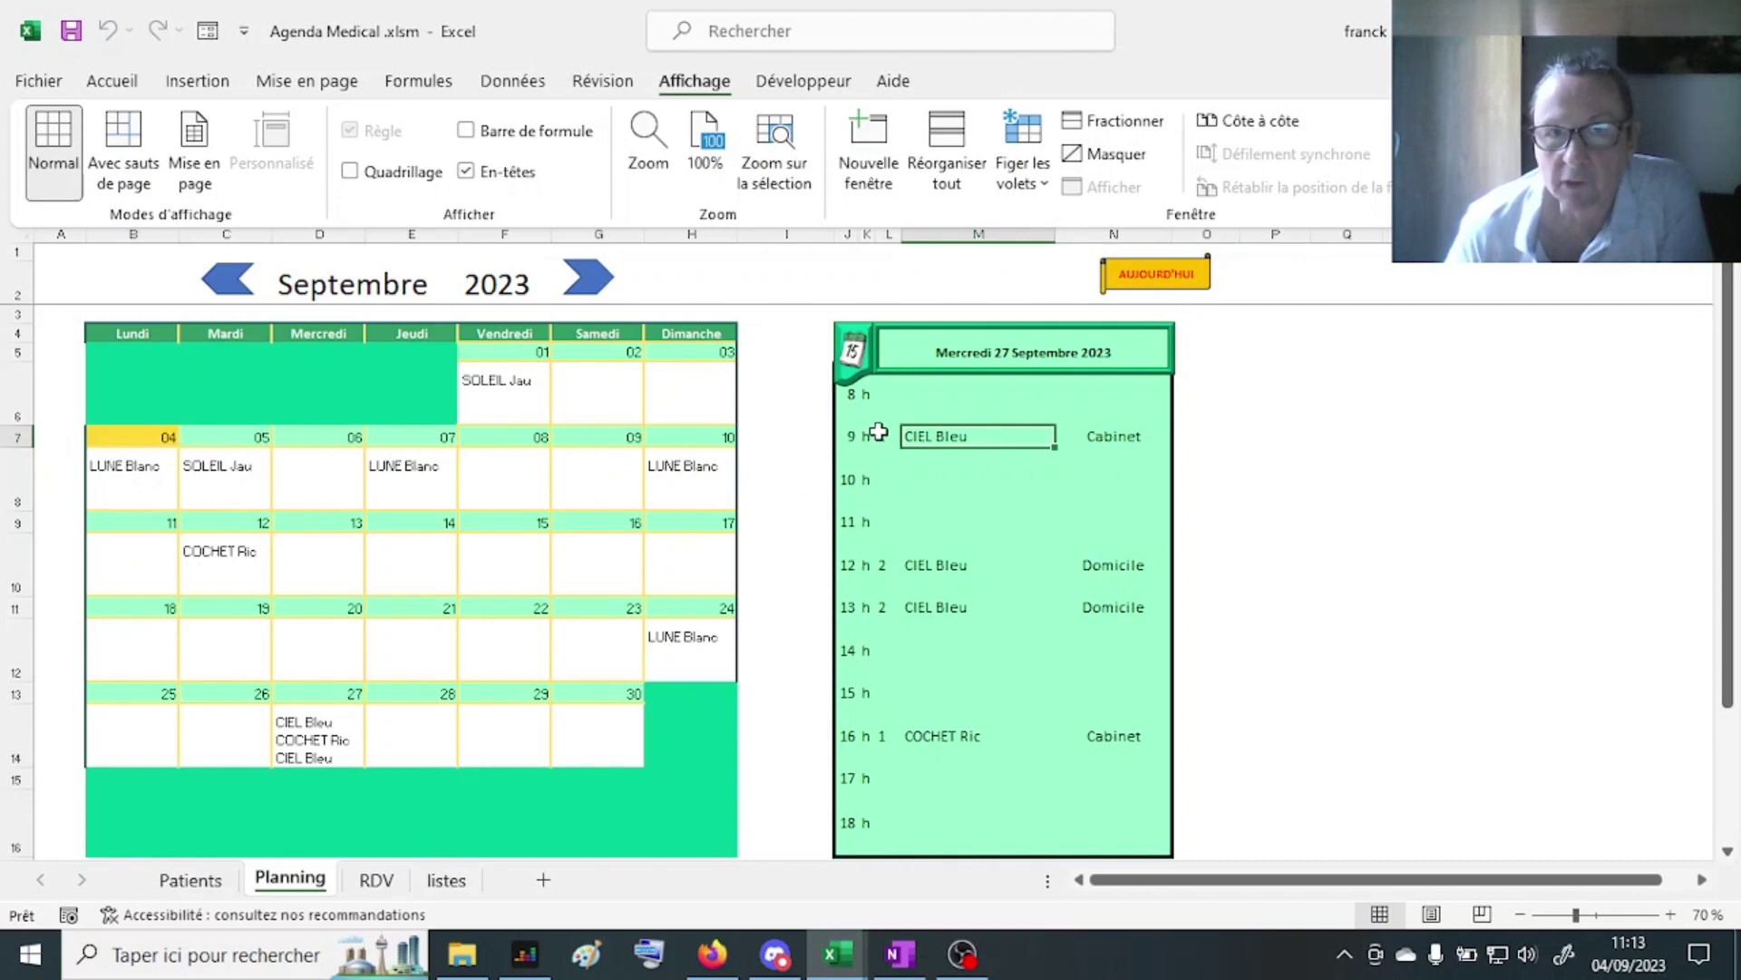
click(954, 746)
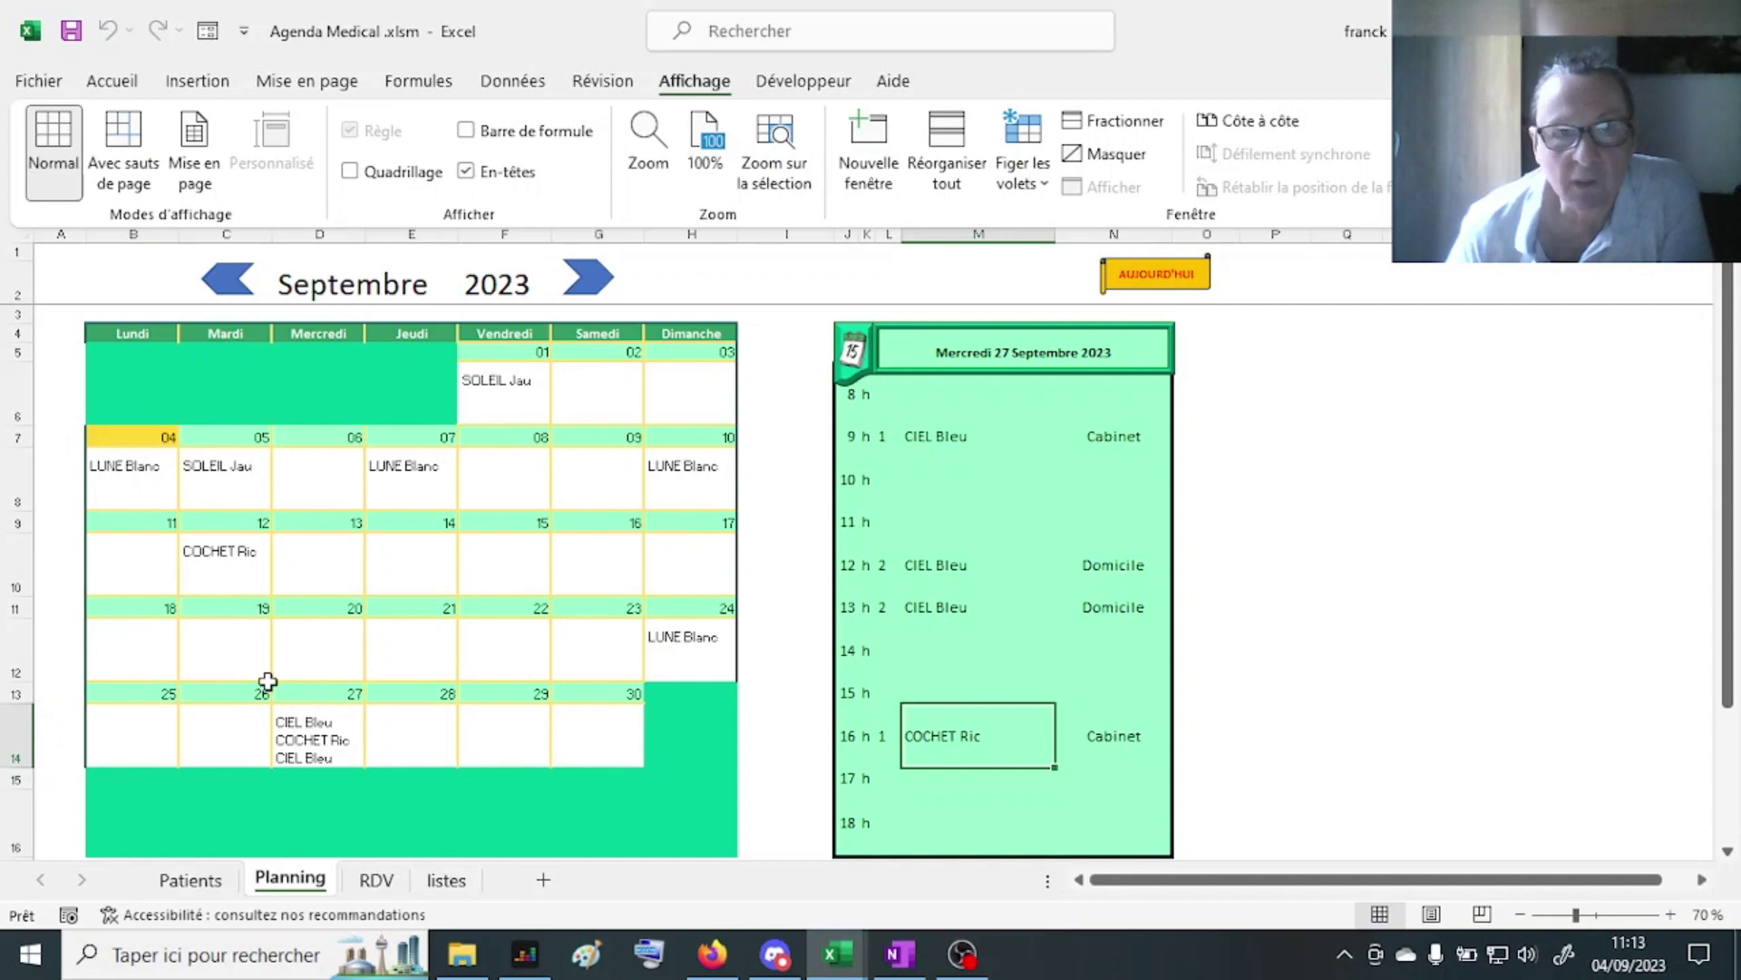
click(657, 637)
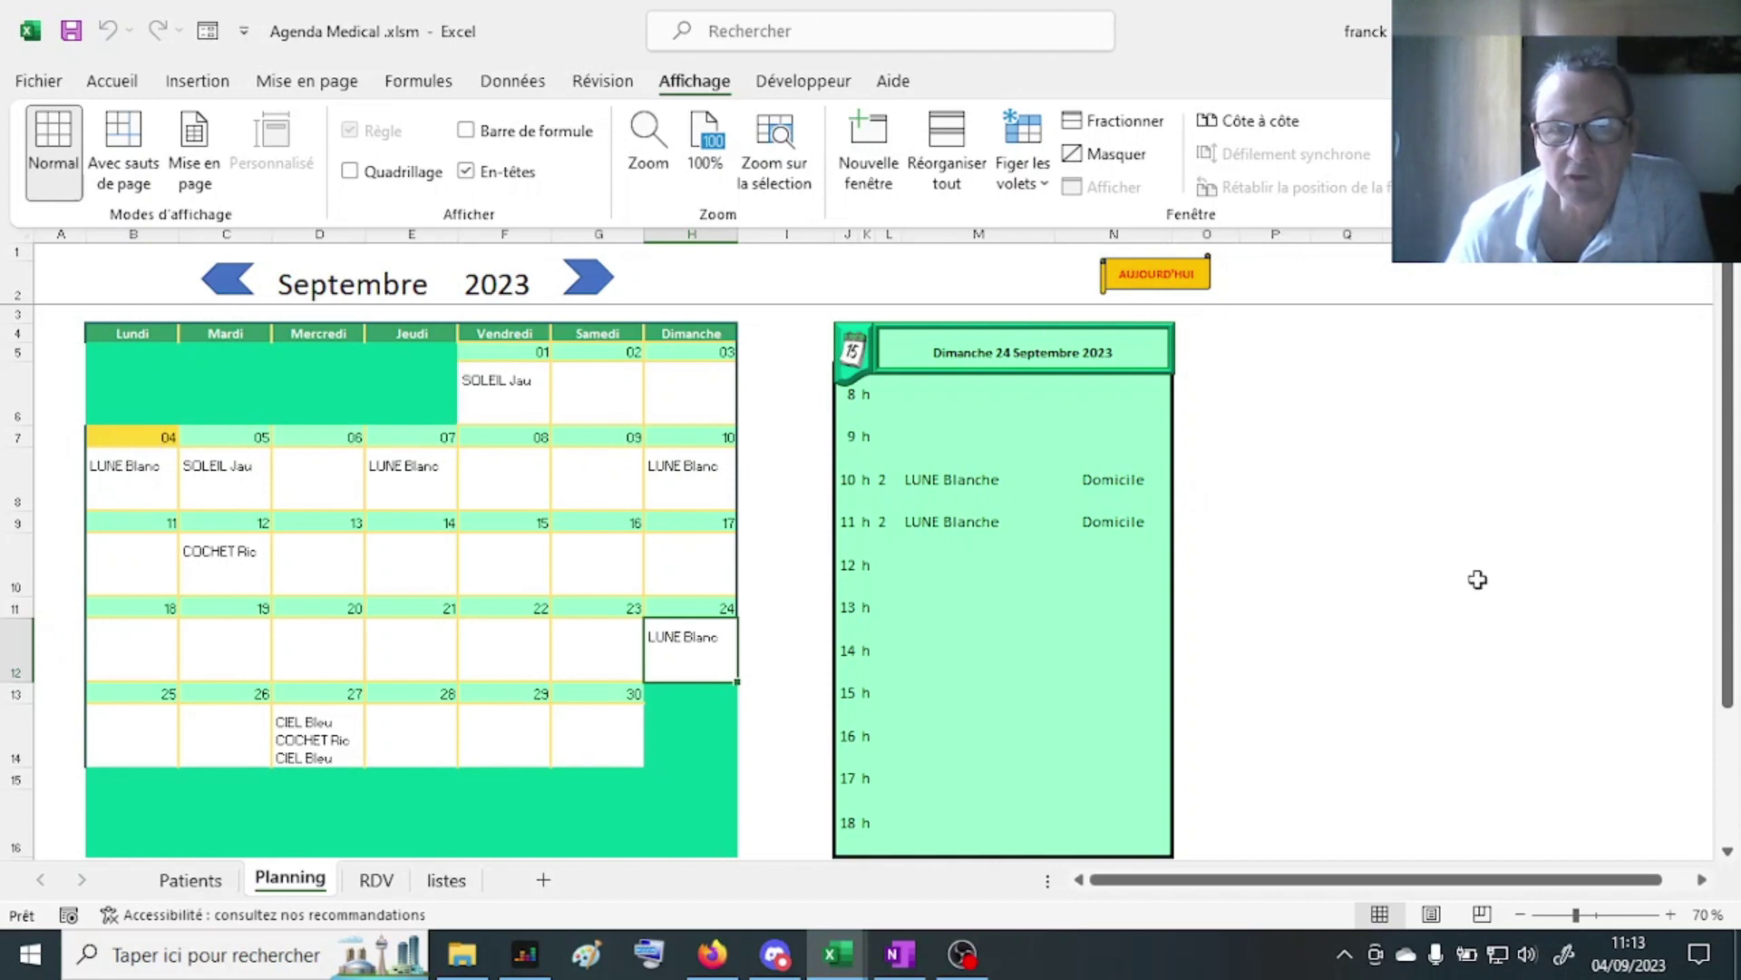
click(1155, 277)
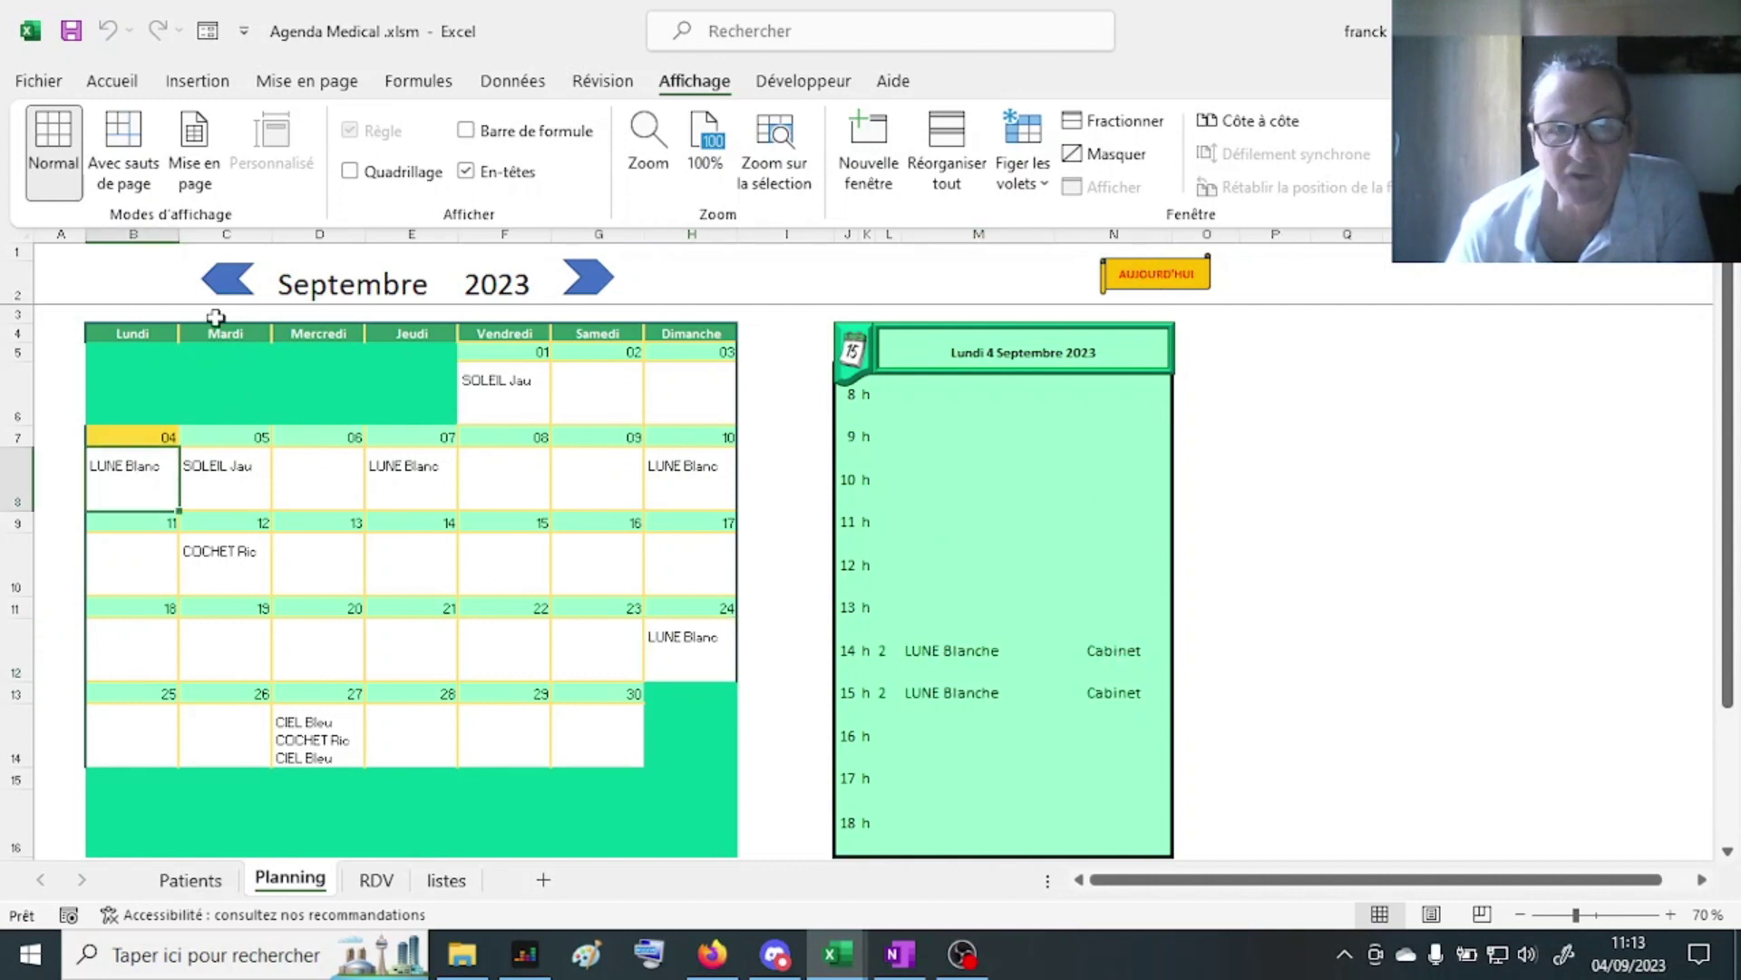
Step: Step back to August 2023, return to today's month, then open the Patients sheet
click(227, 291)
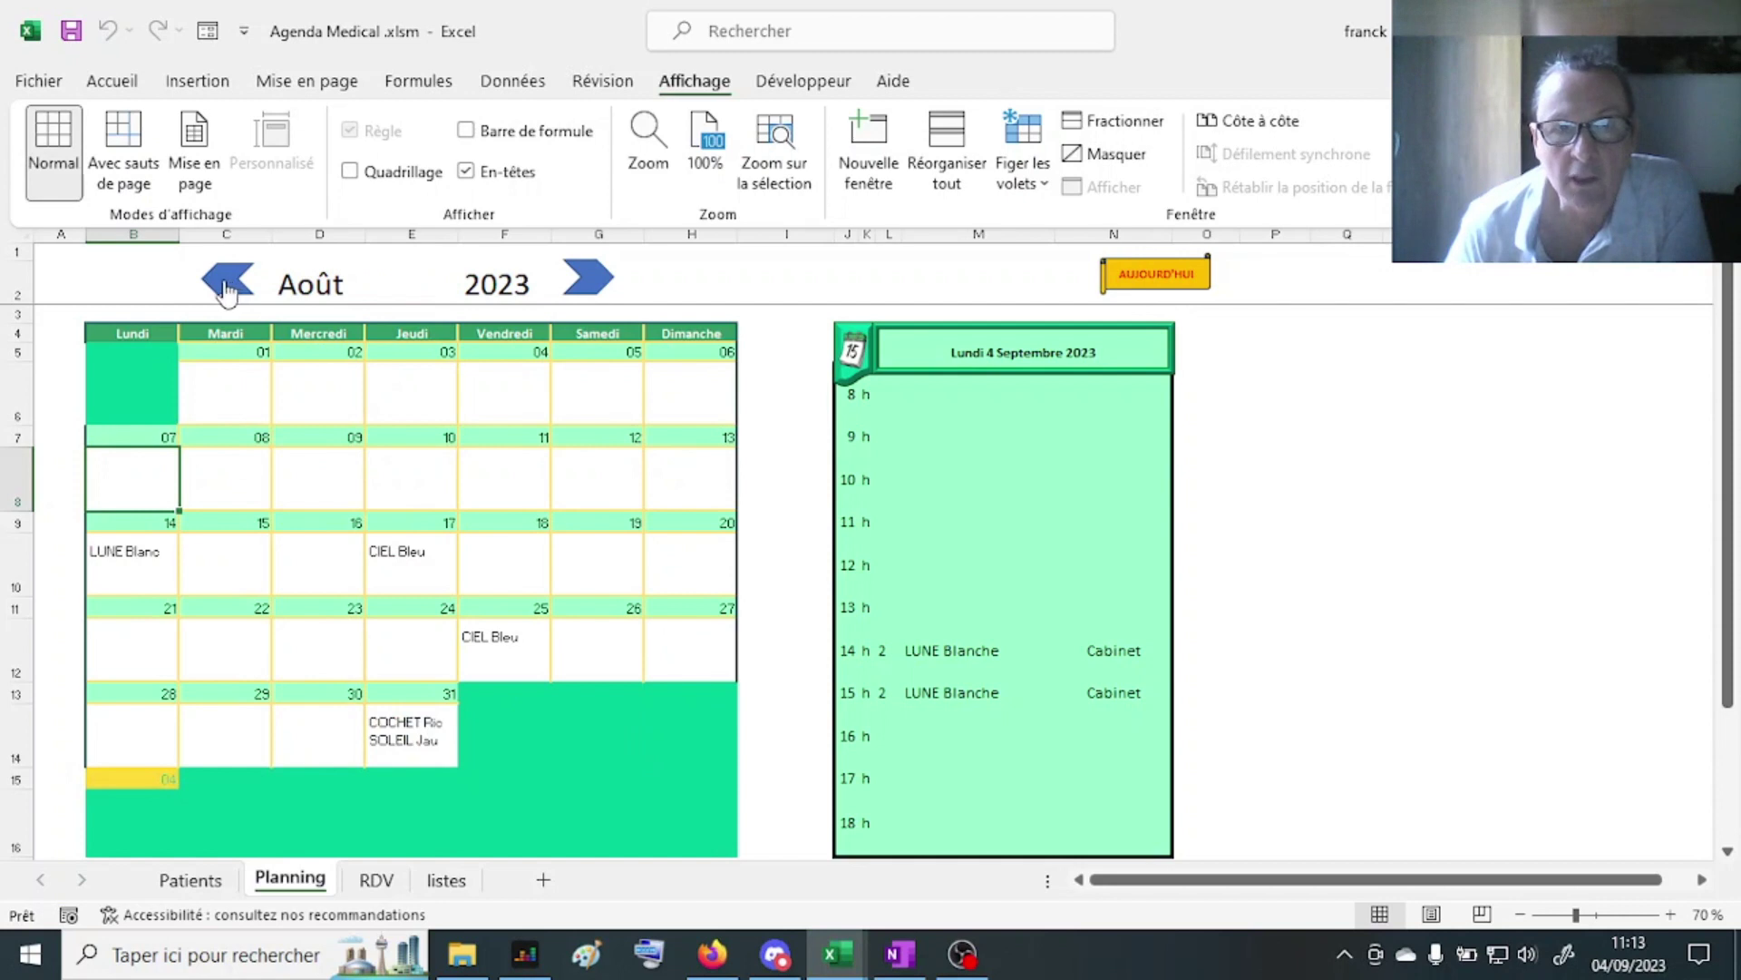
click(1162, 281)
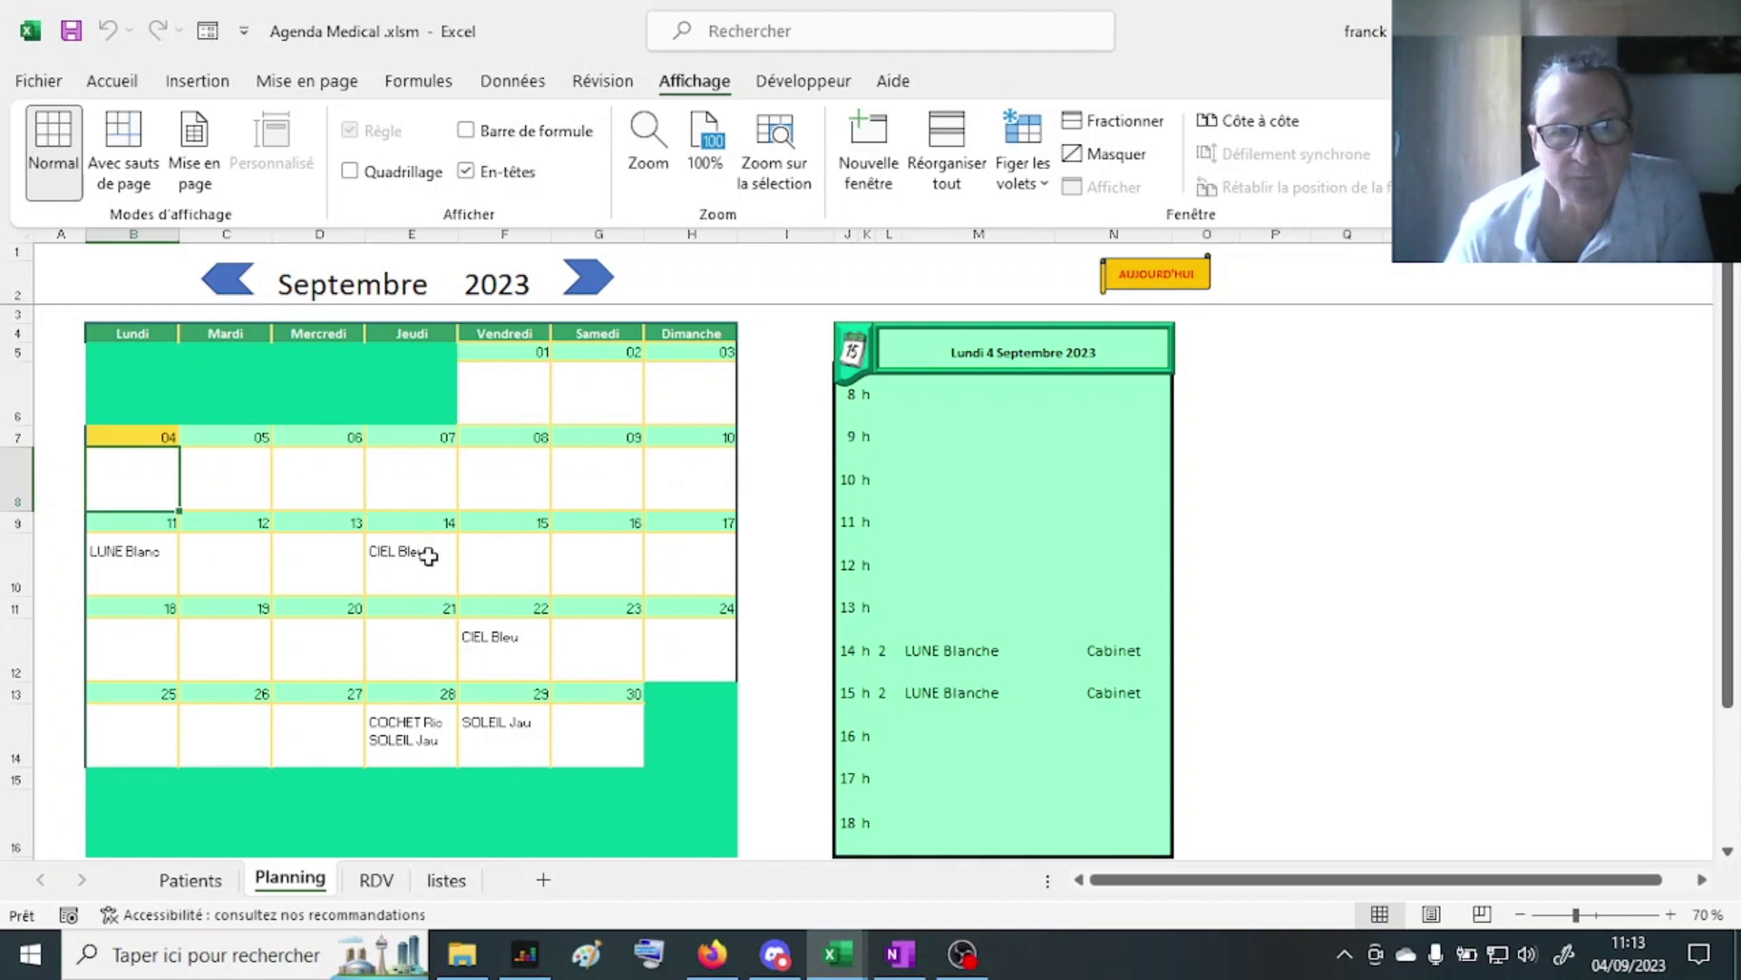
click(190, 879)
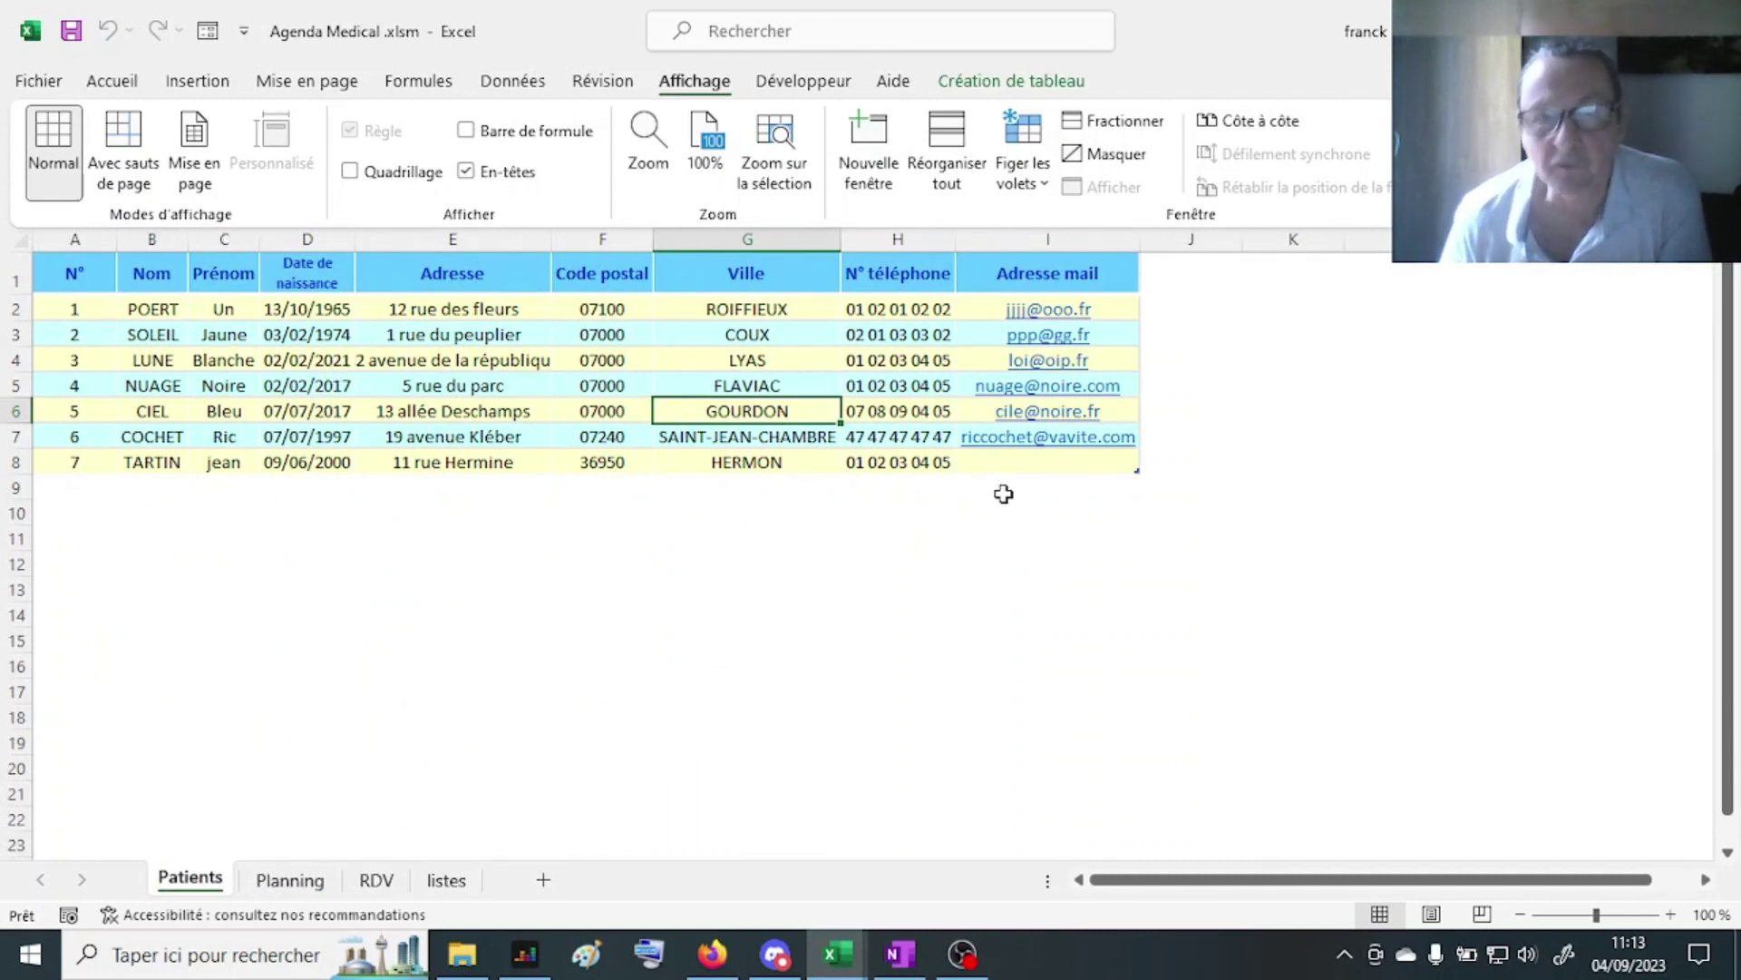
Step: Look over the RDV and listes sheets, then launch the Cabinet form from the Planning sheet
click(316, 889)
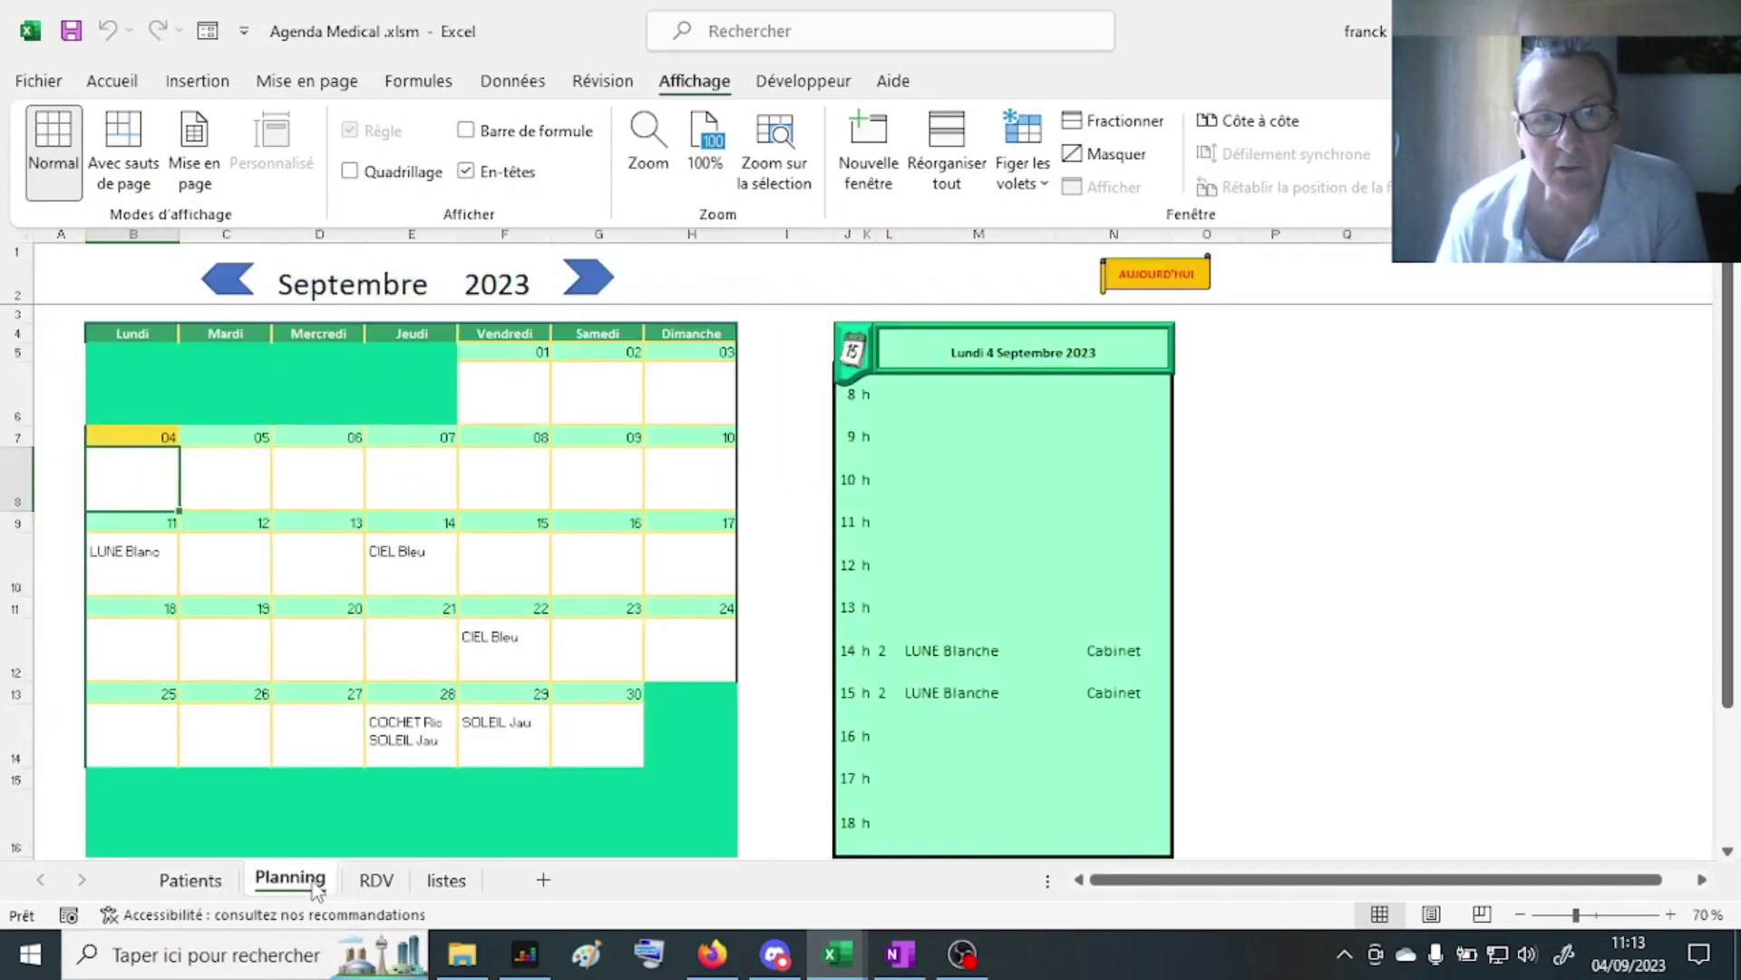
click(367, 891)
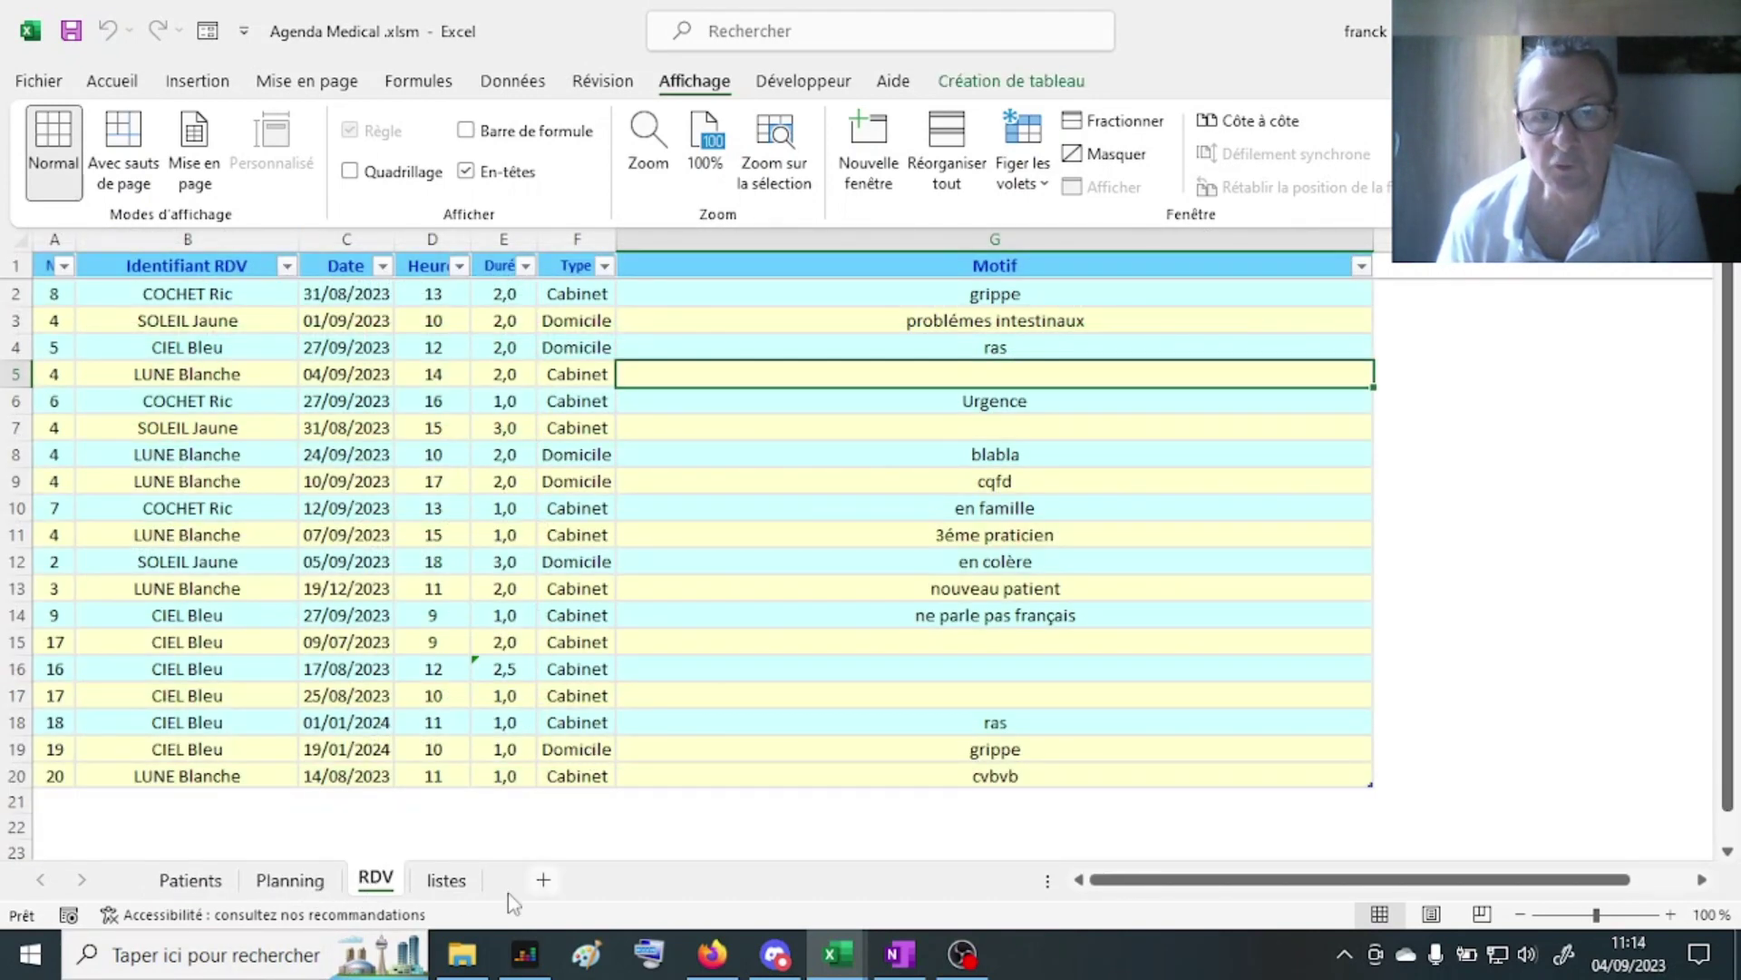
click(447, 882)
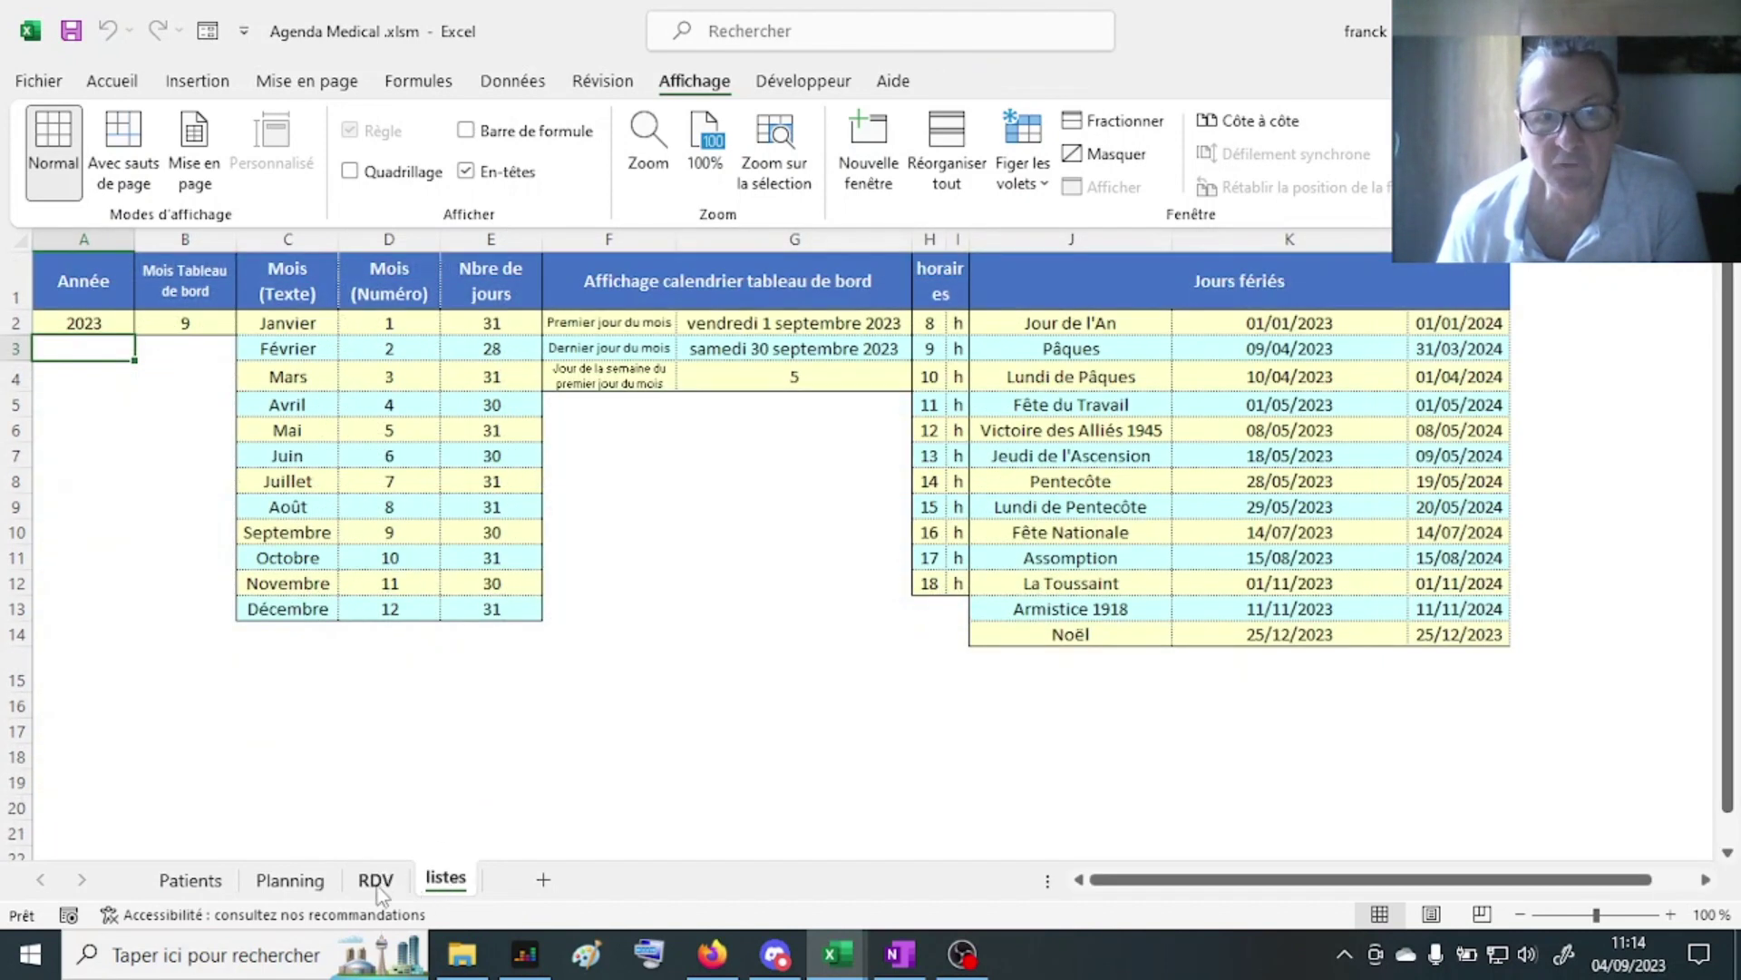
click(290, 881)
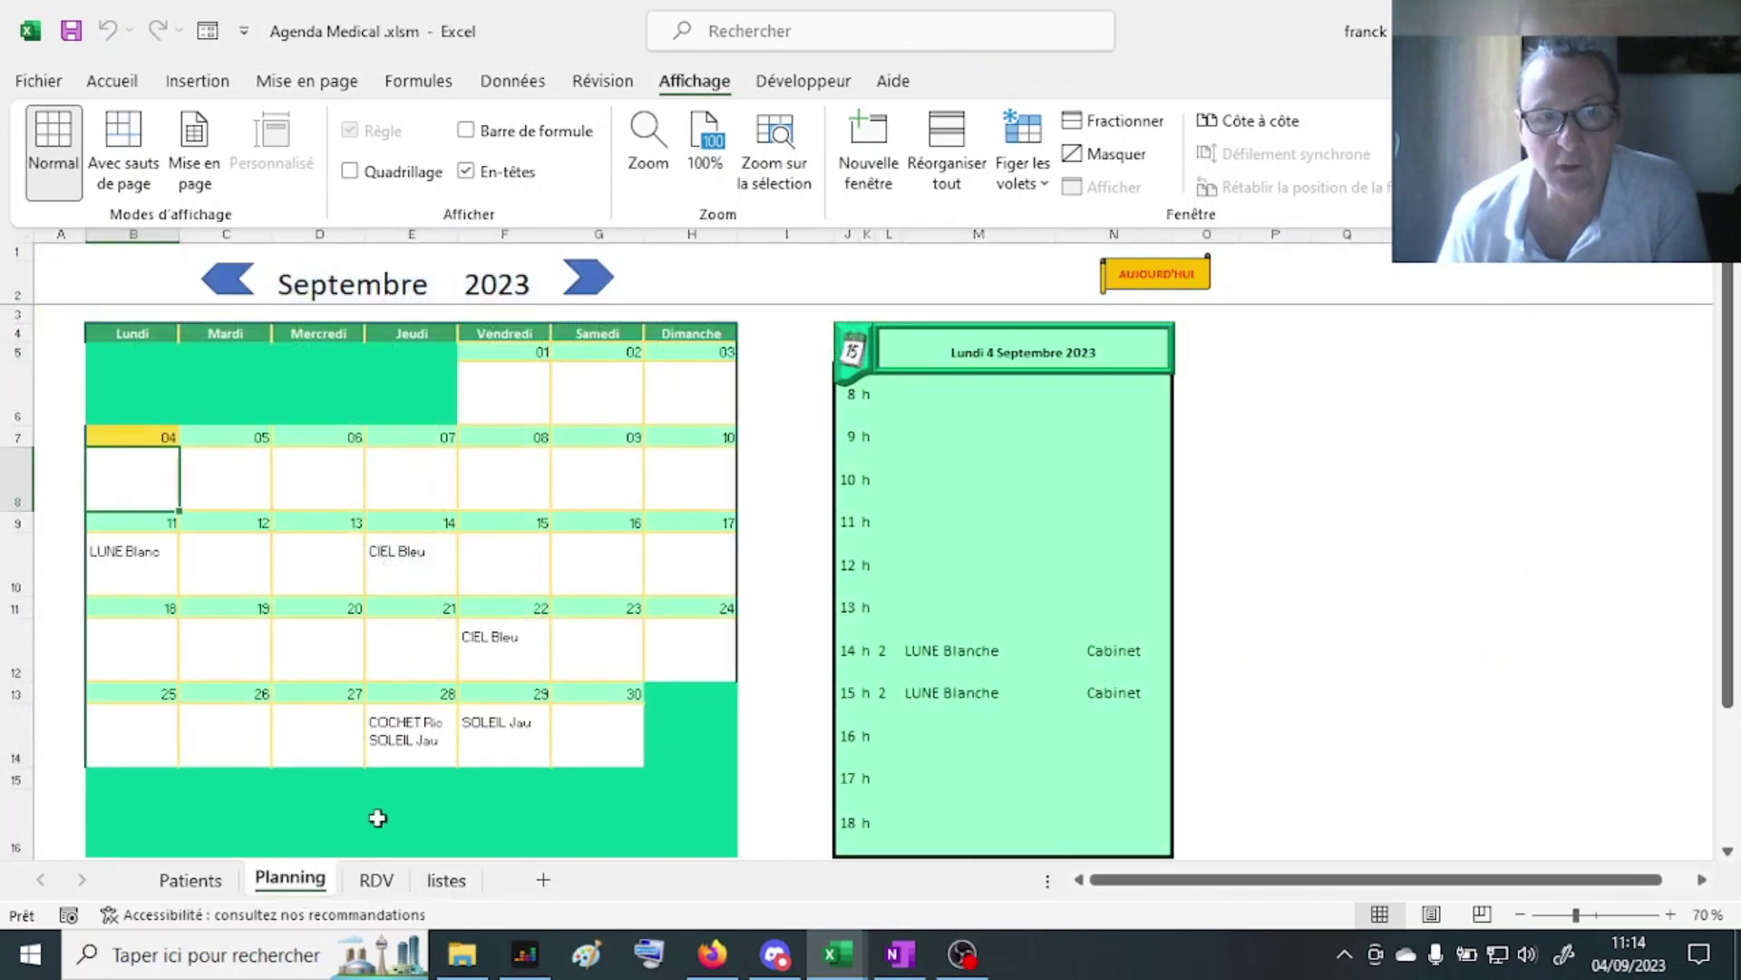
click(772, 657)
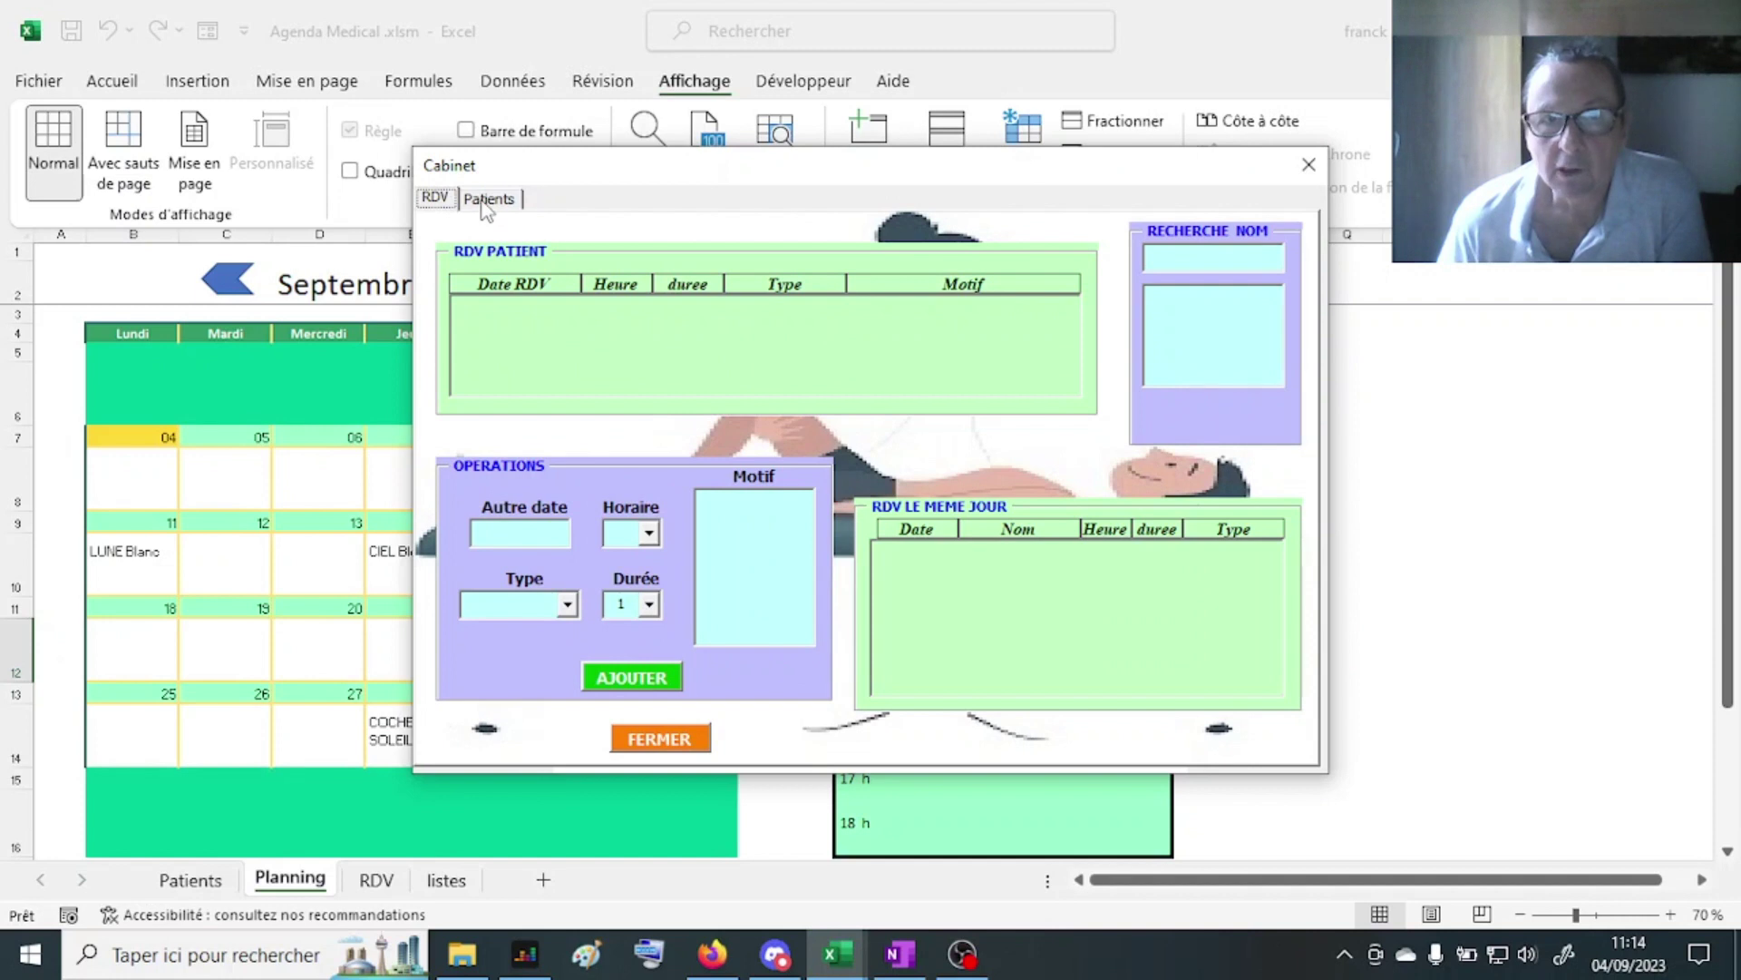
Step: Switch the Cabinet form to its Patients page and load a patient found by searching 'C'
click(487, 199)
click(1186, 280)
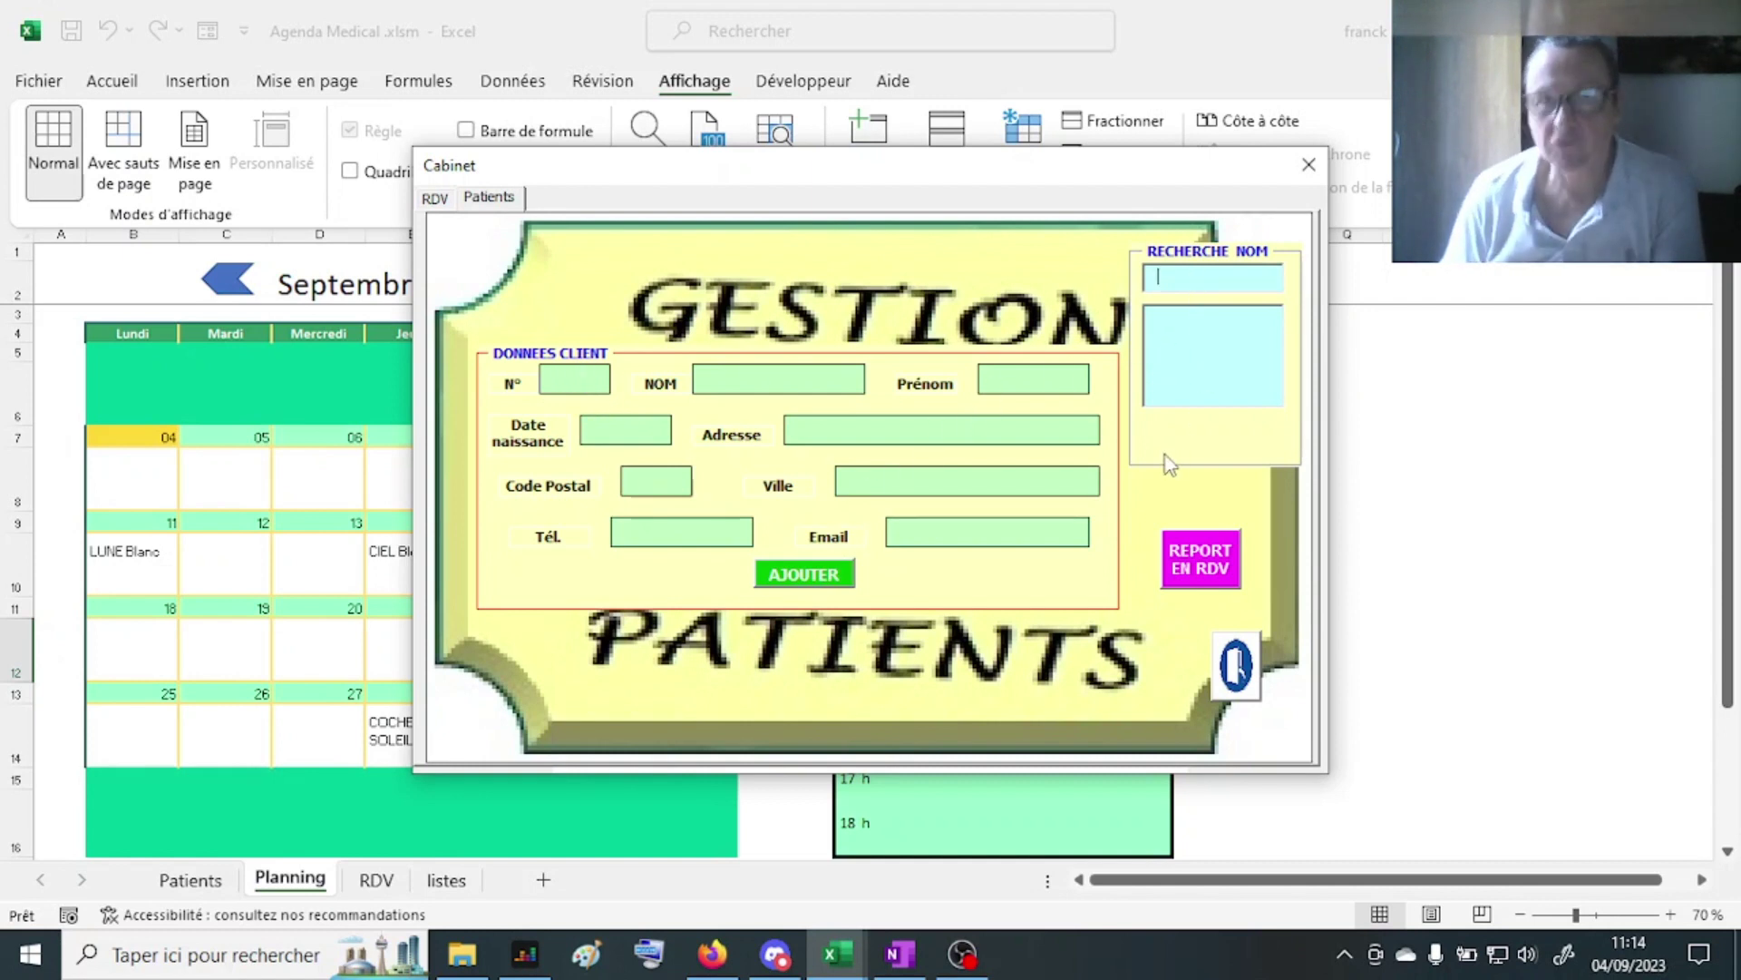
text(C)
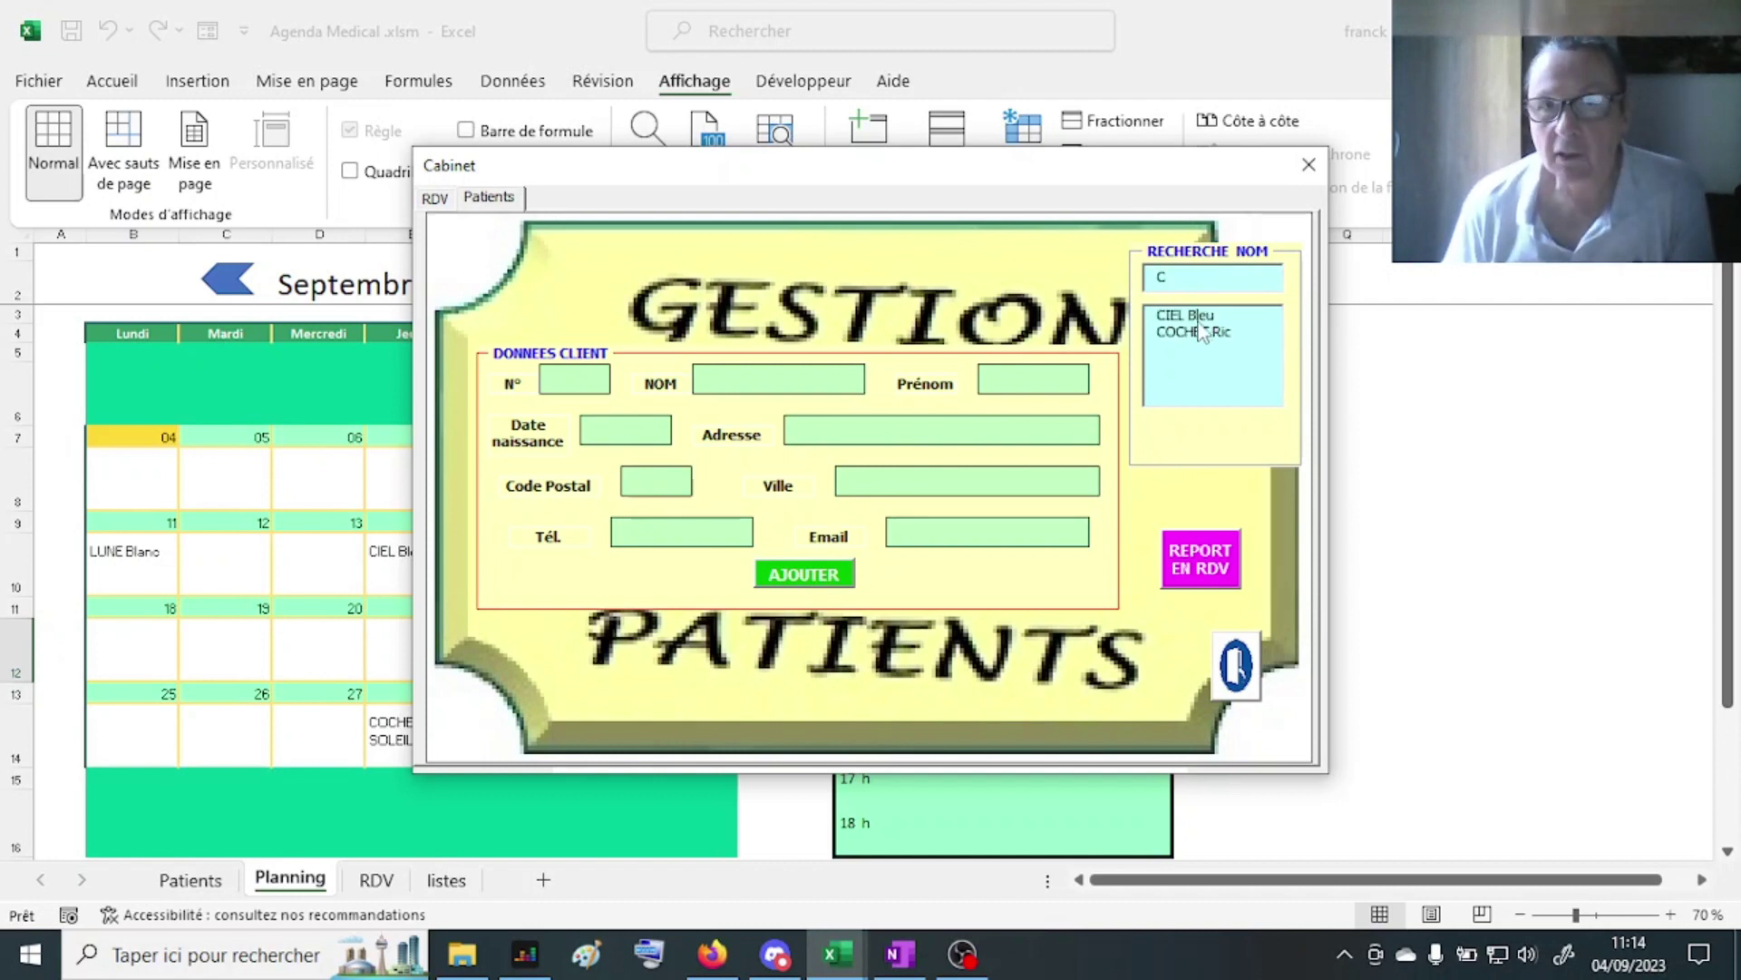
click(1200, 316)
click(1225, 445)
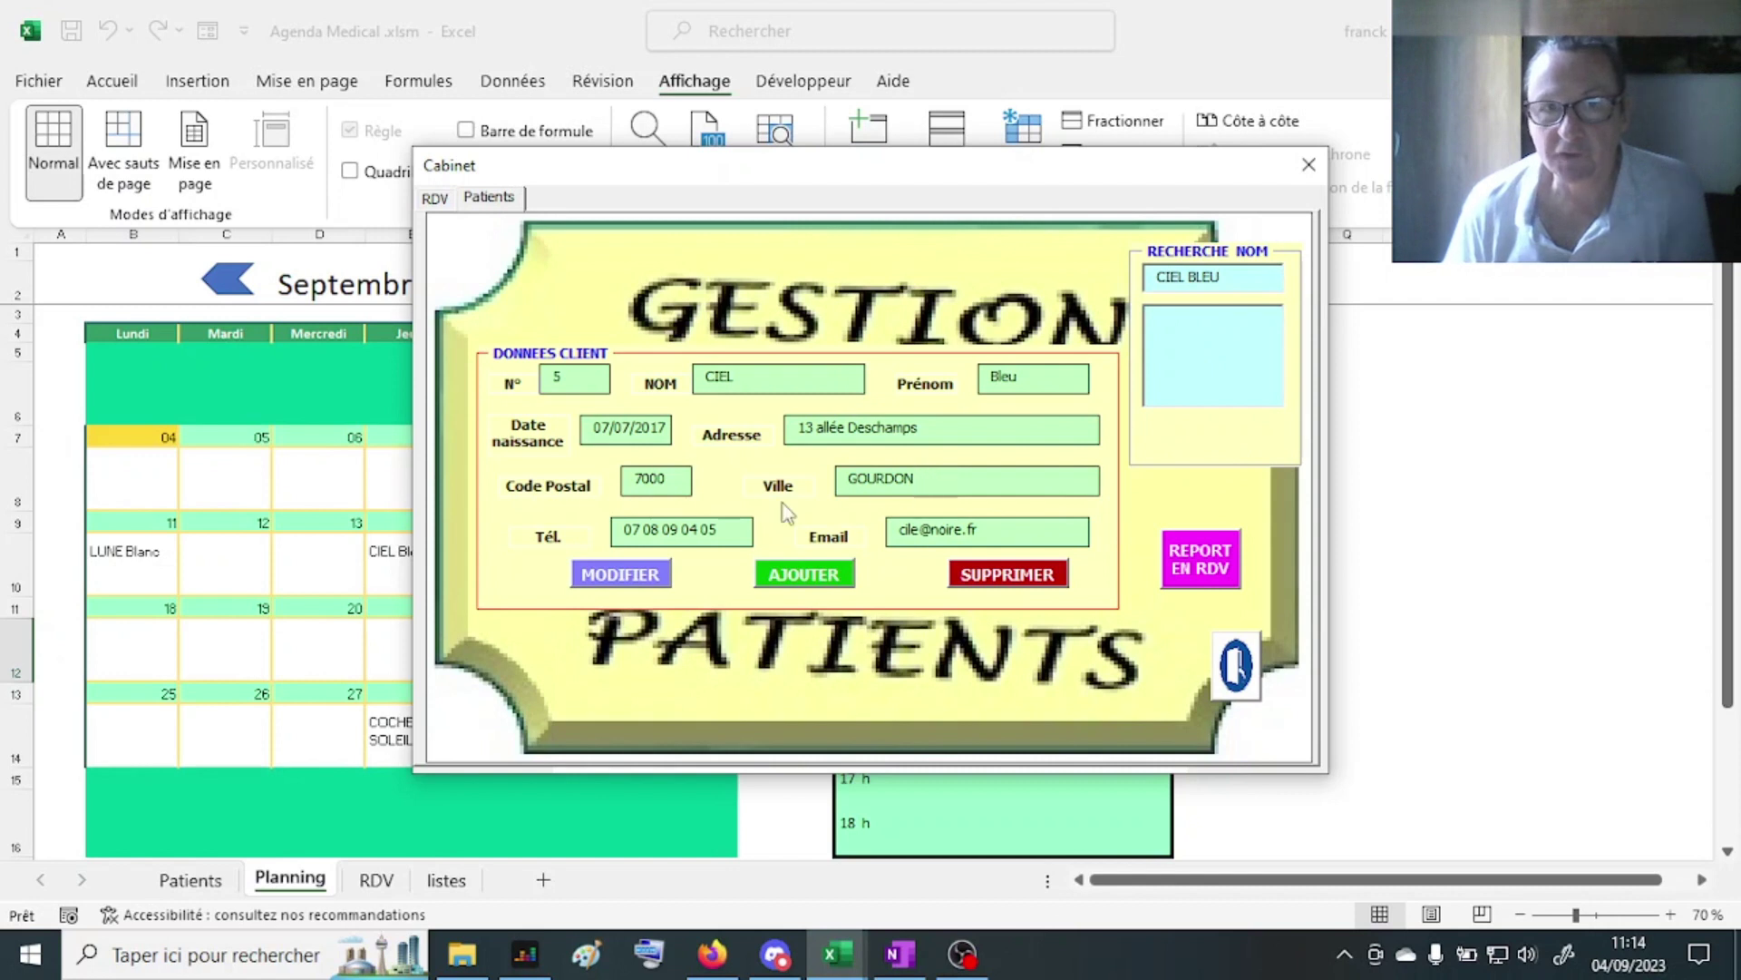
Step: Change the house number in the patient's address and save the modified record
double_click(810, 428)
text(15)
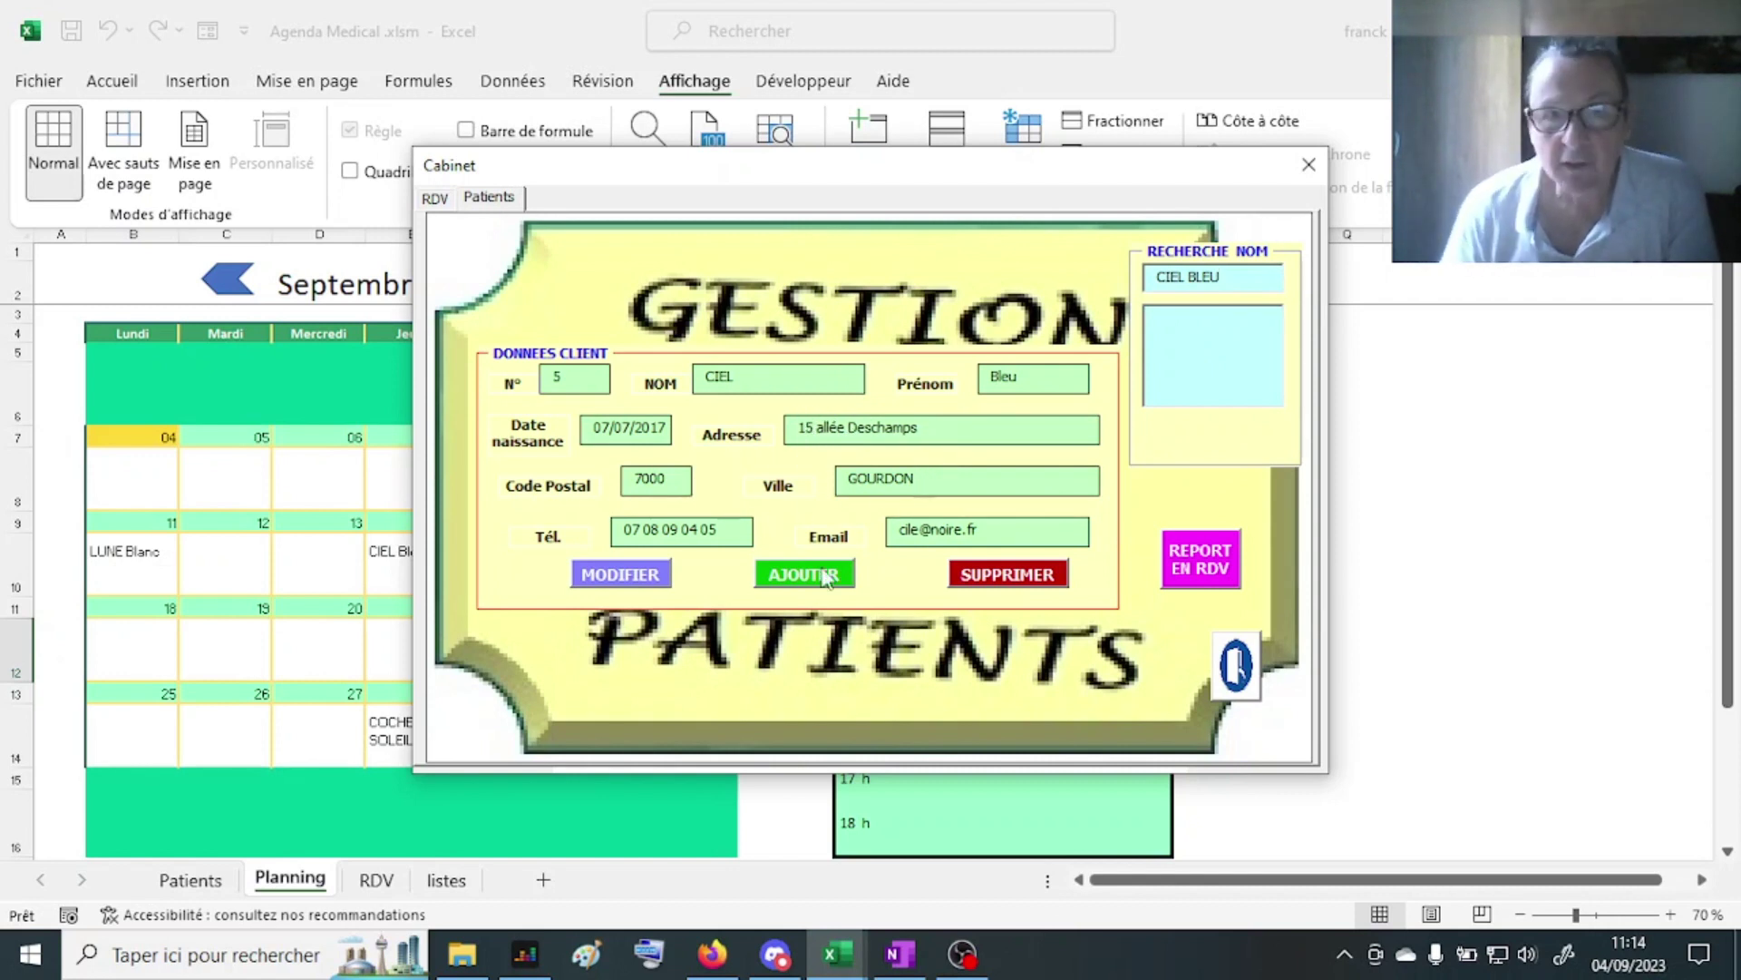
click(633, 575)
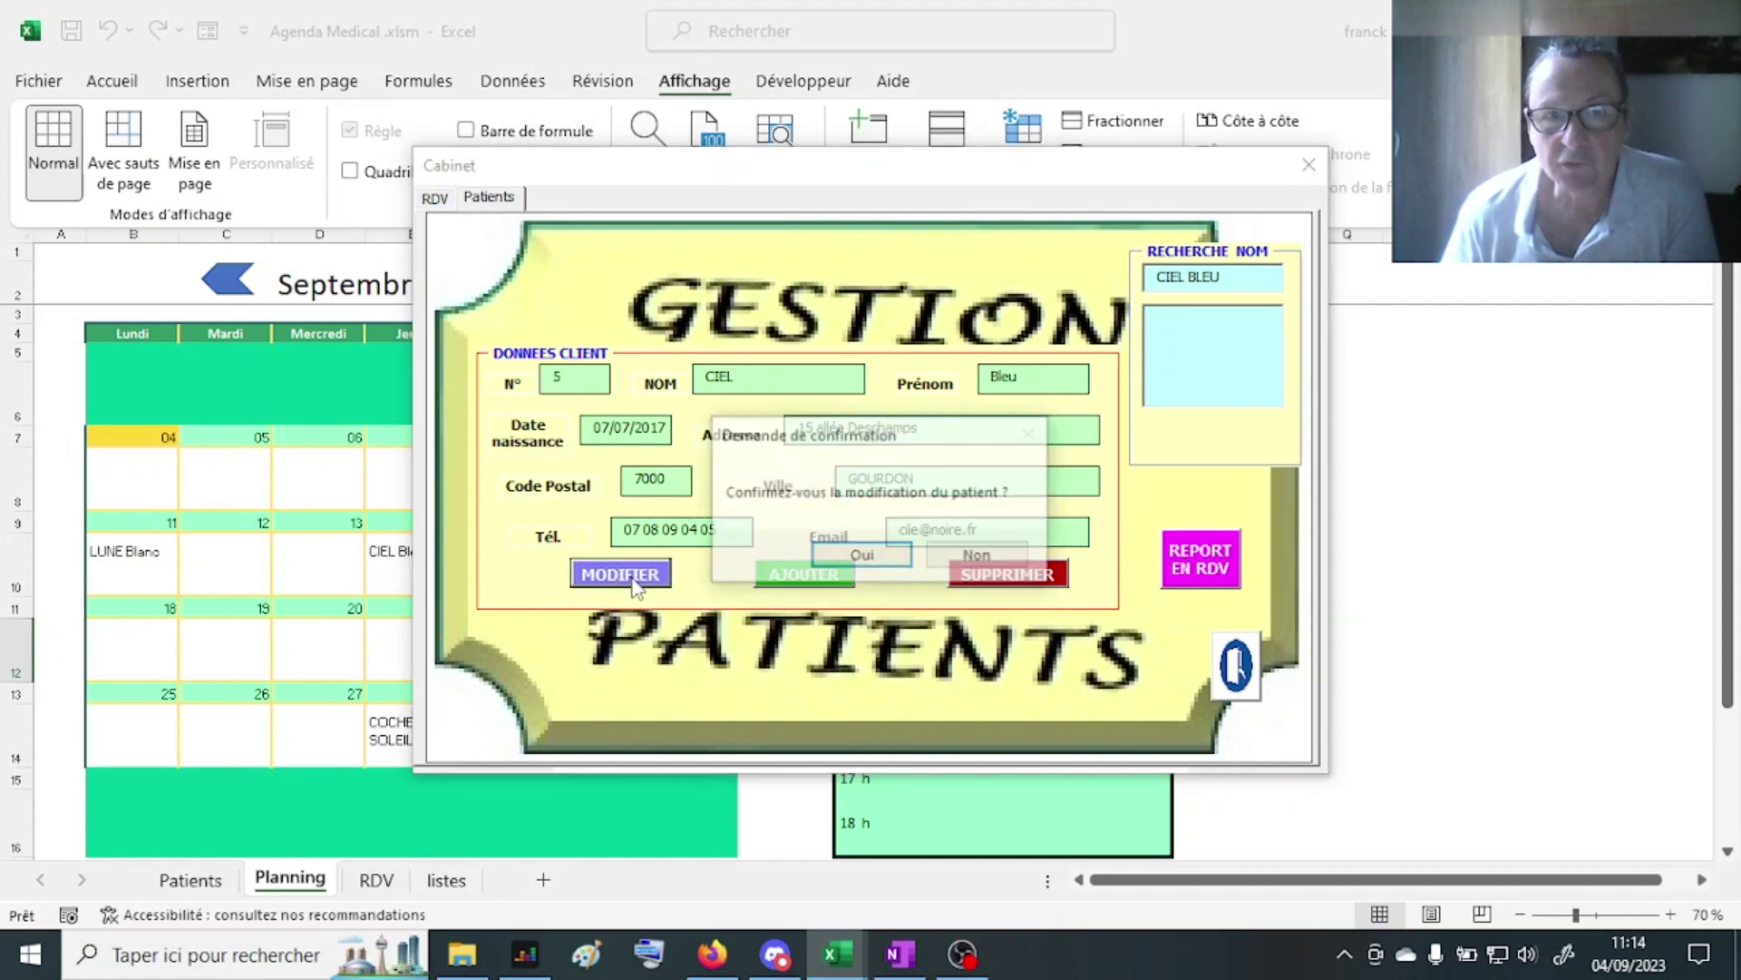
click(859, 554)
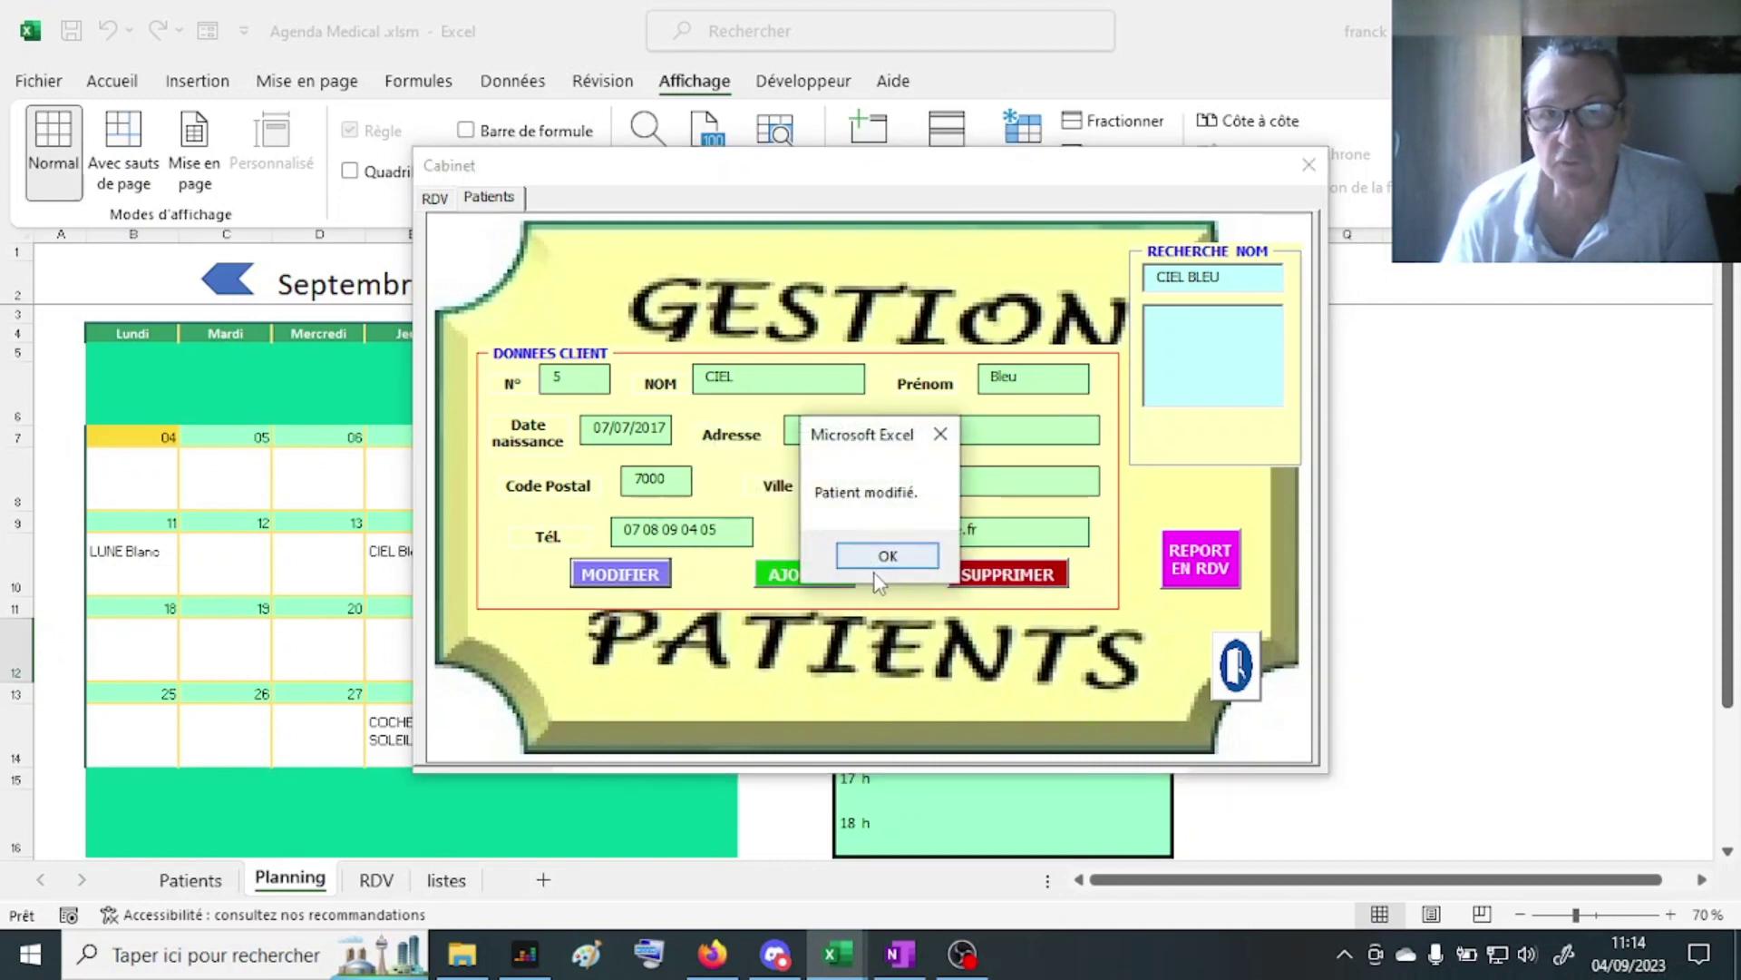
click(875, 556)
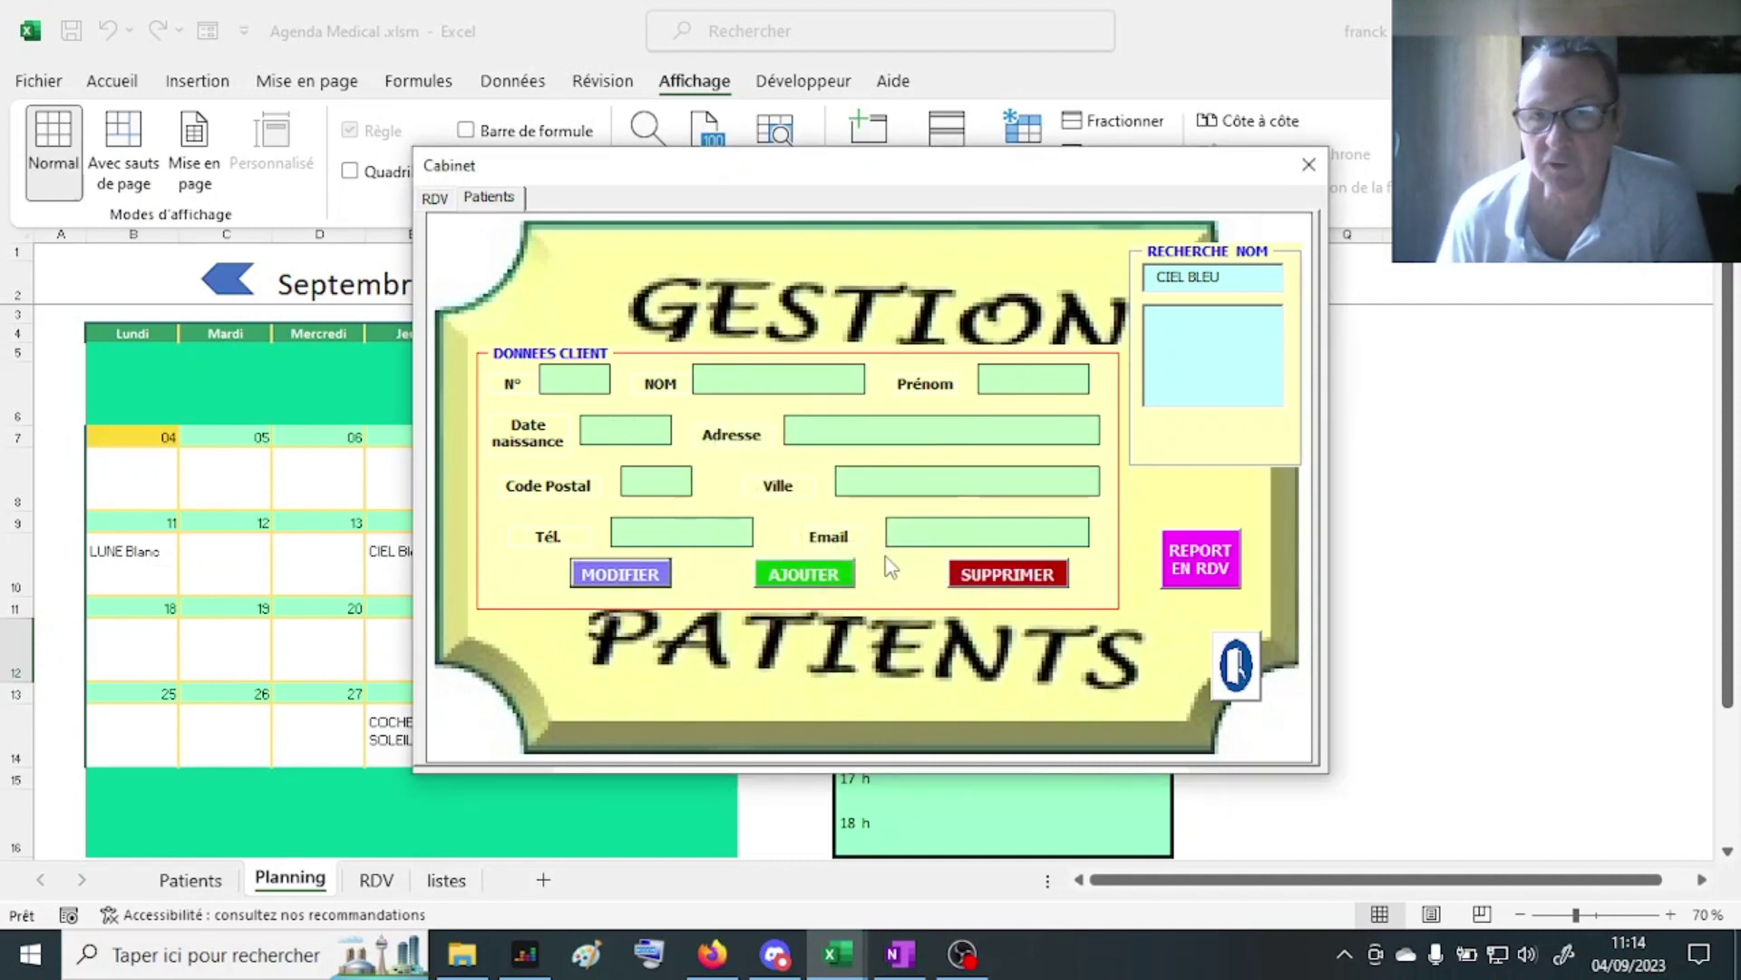
Step: Search 'LU', load the matching patient's record, and switch to the appointments page
drag(1229, 278, 1150, 278)
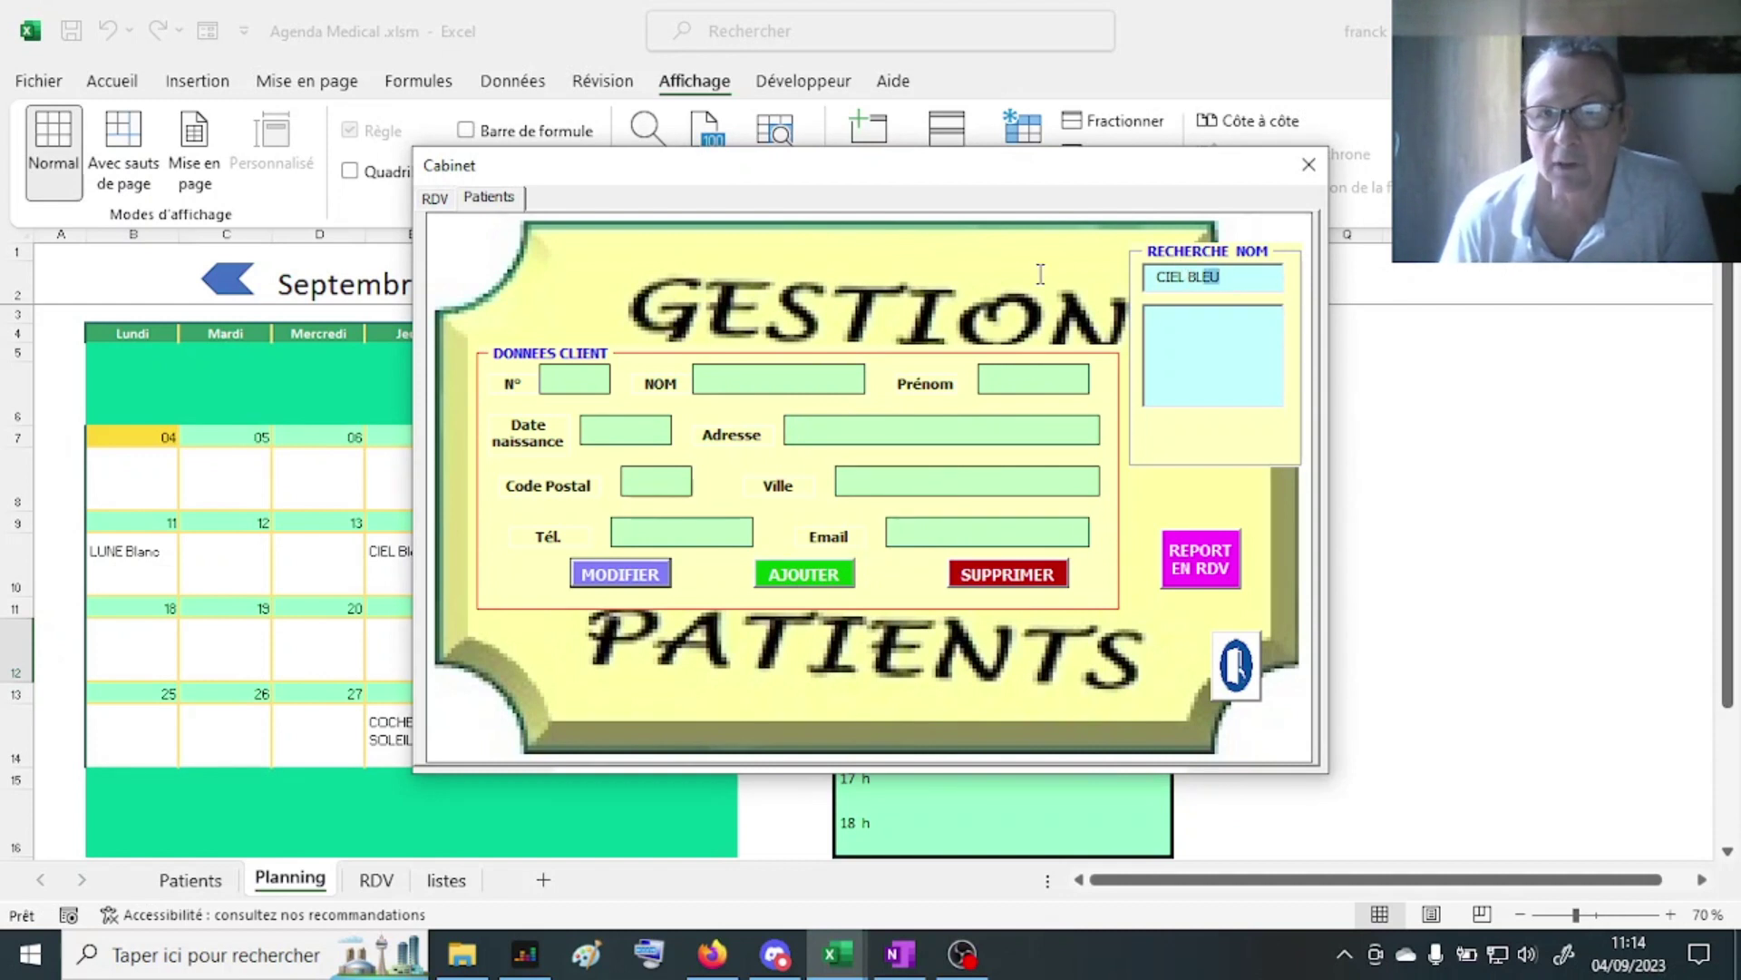
text(LU)
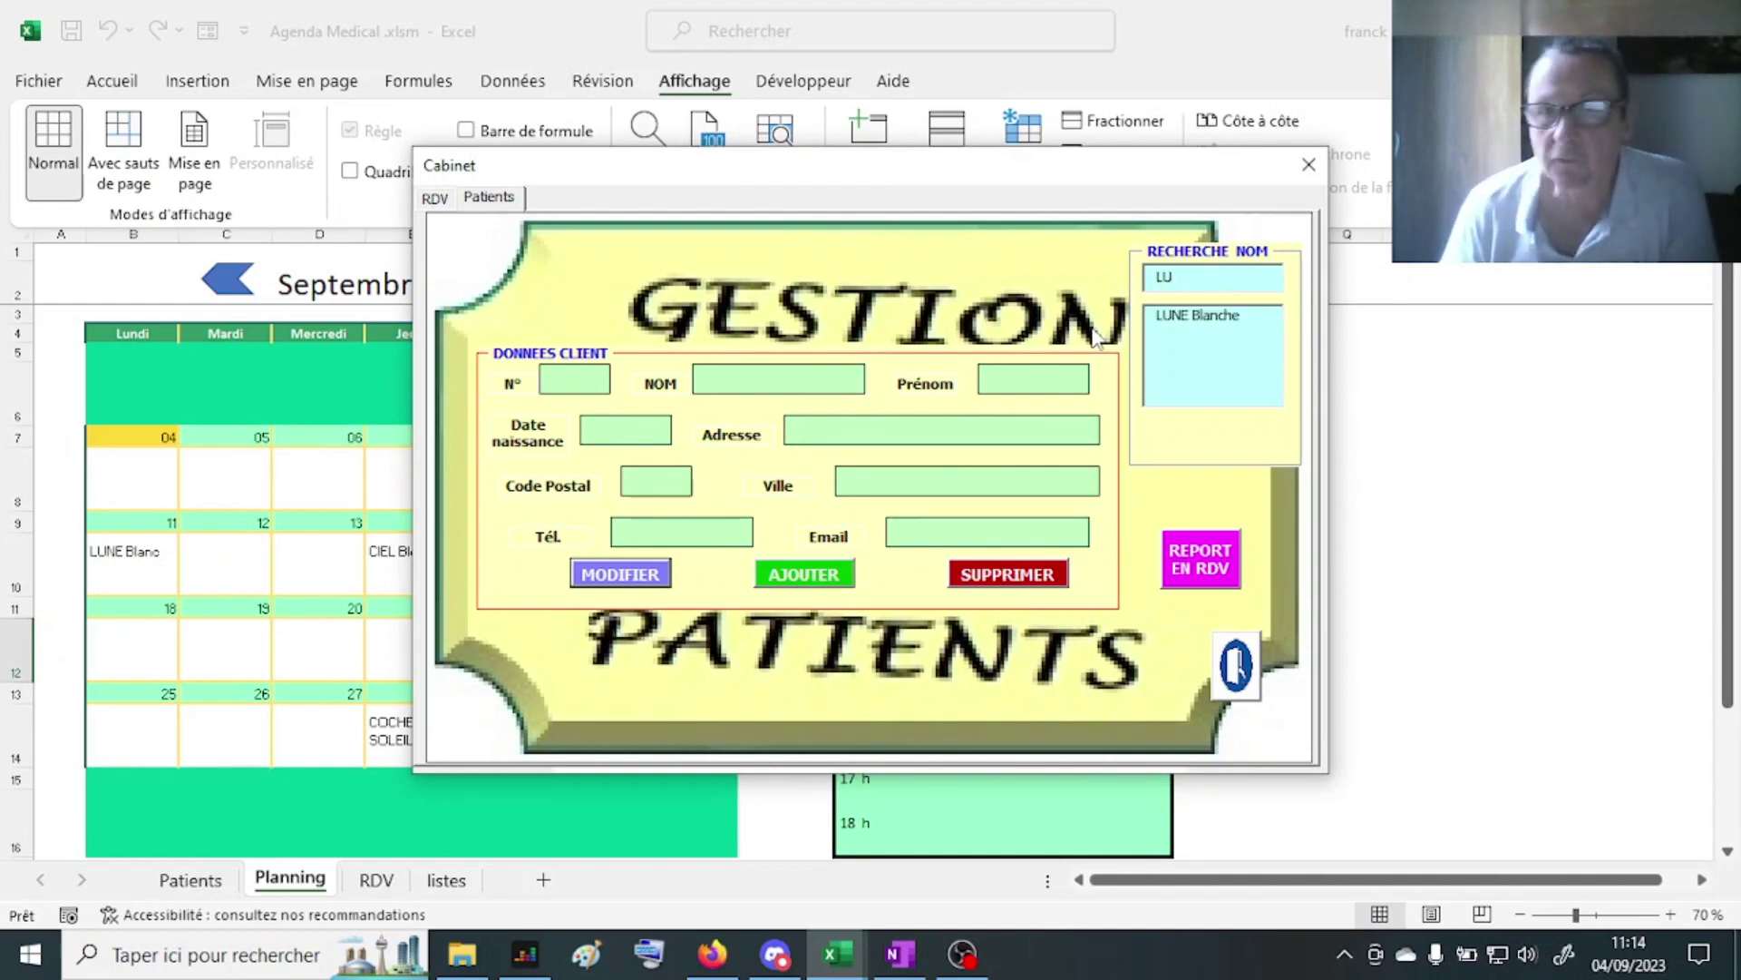
click(1226, 317)
click(1251, 437)
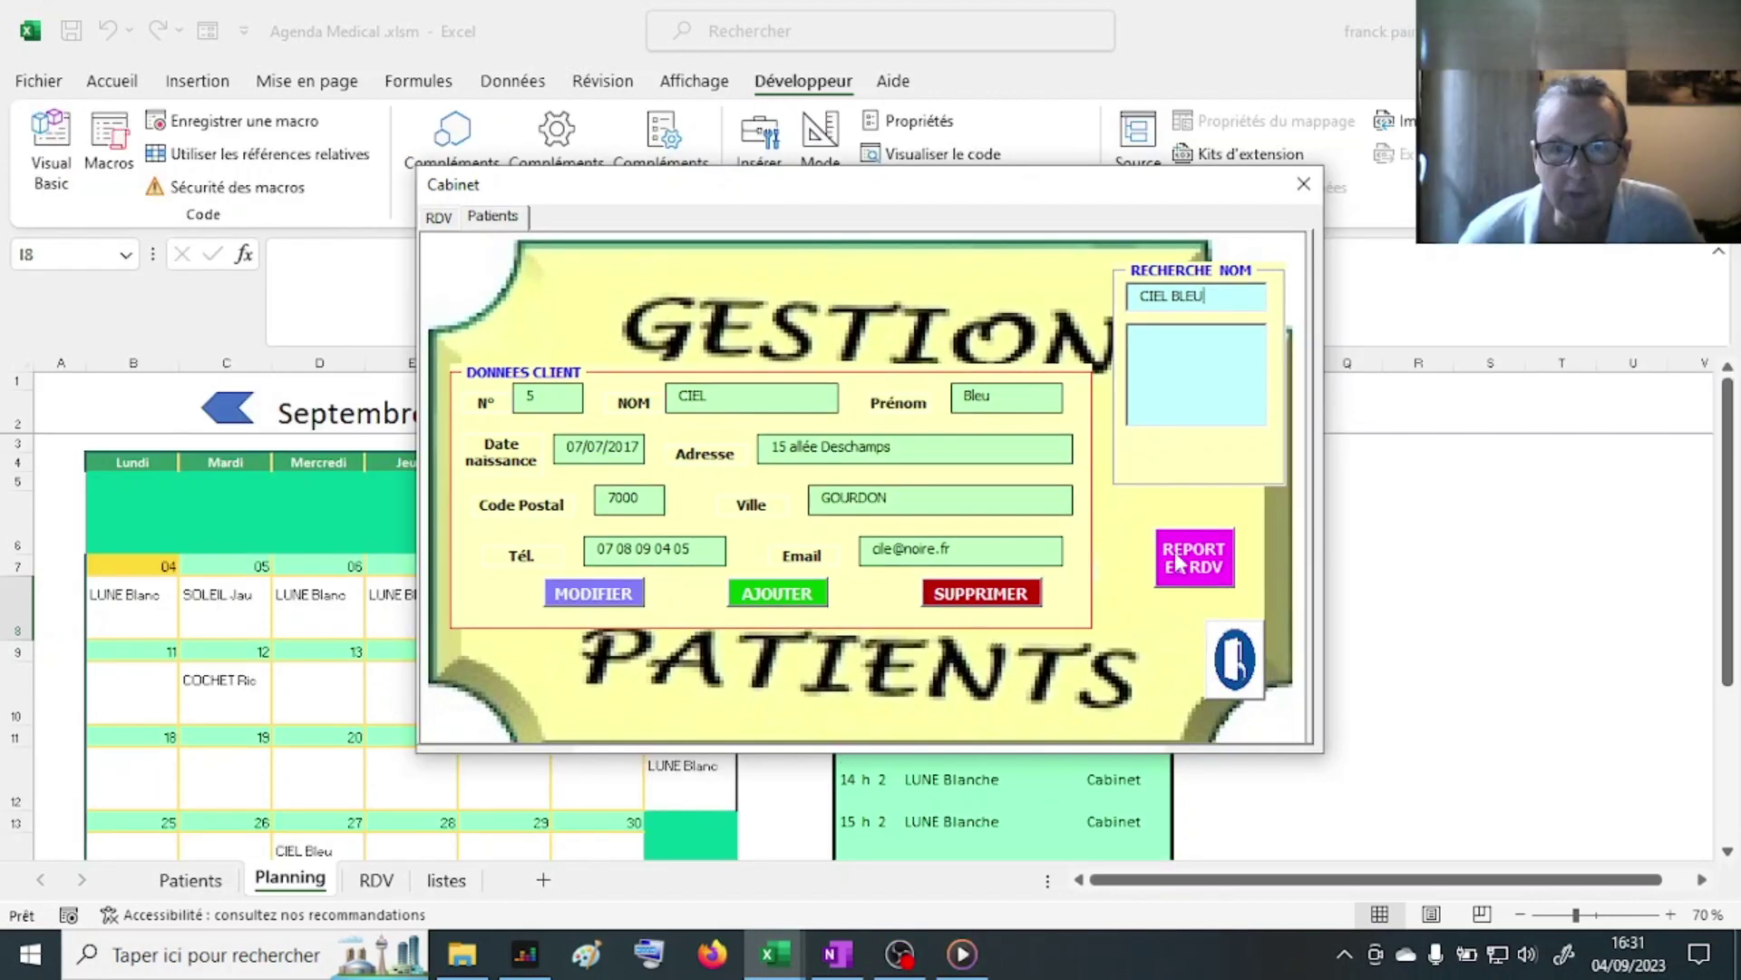
click(1188, 567)
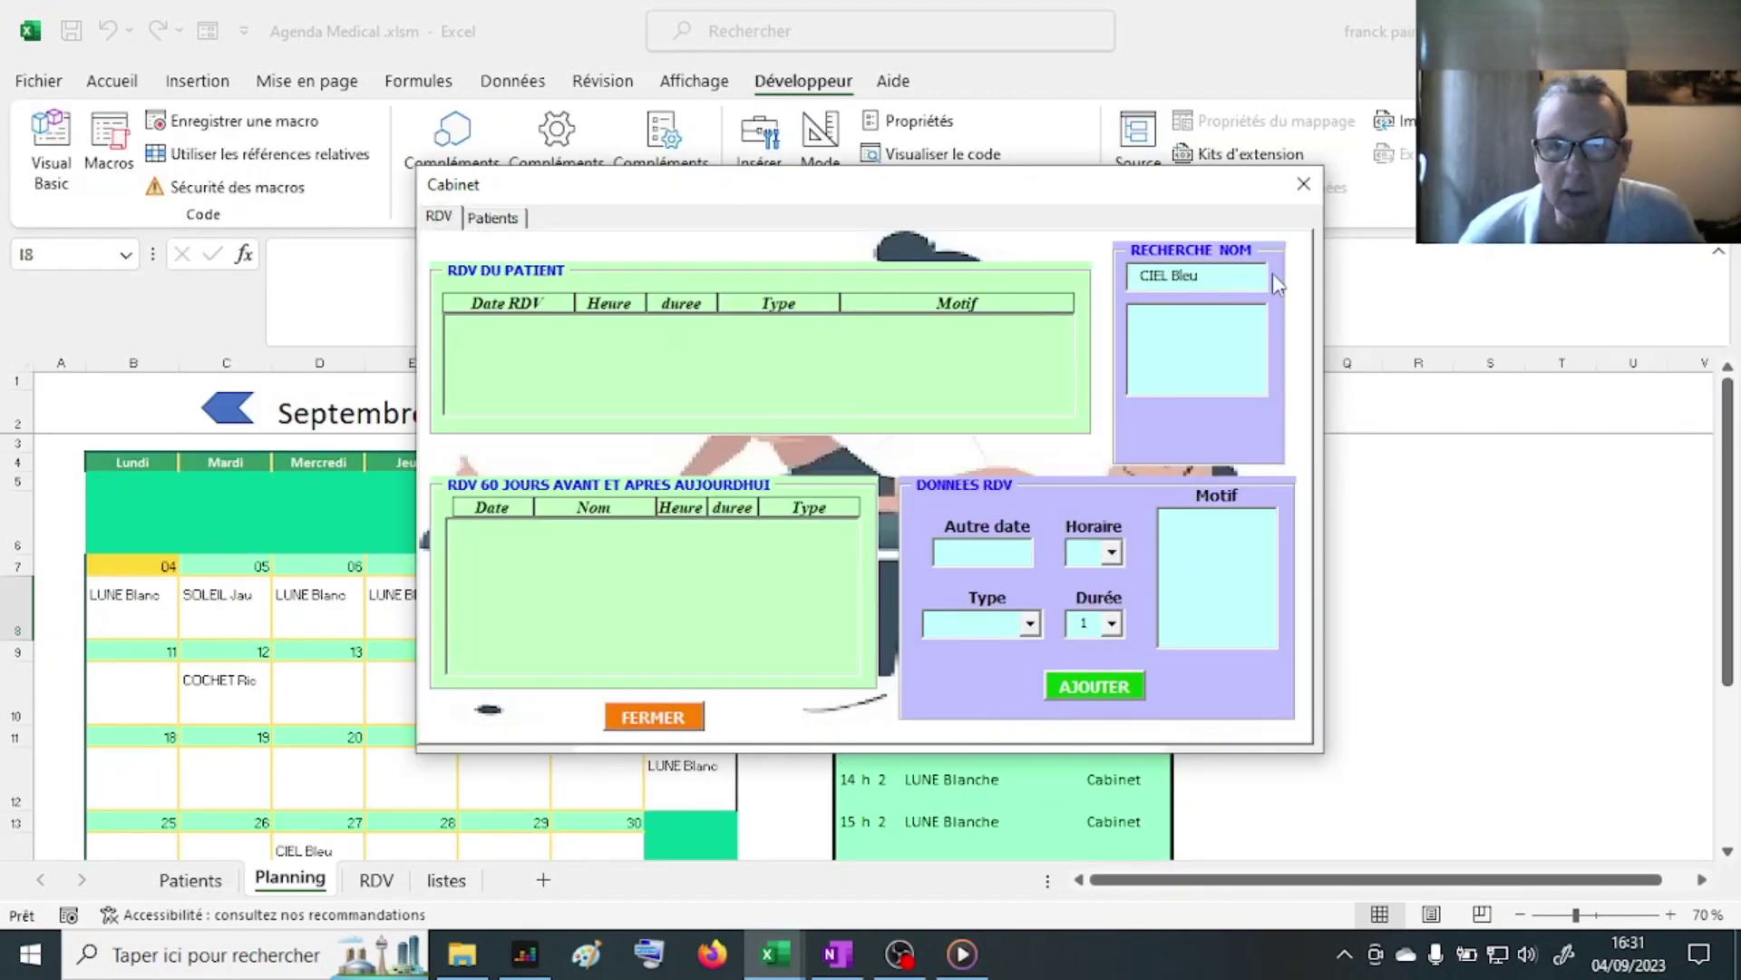
Step: Fill in the appointment: date 05/09/2023, hour 11, type Cabinet, motif 'jhhu'
click(1004, 557)
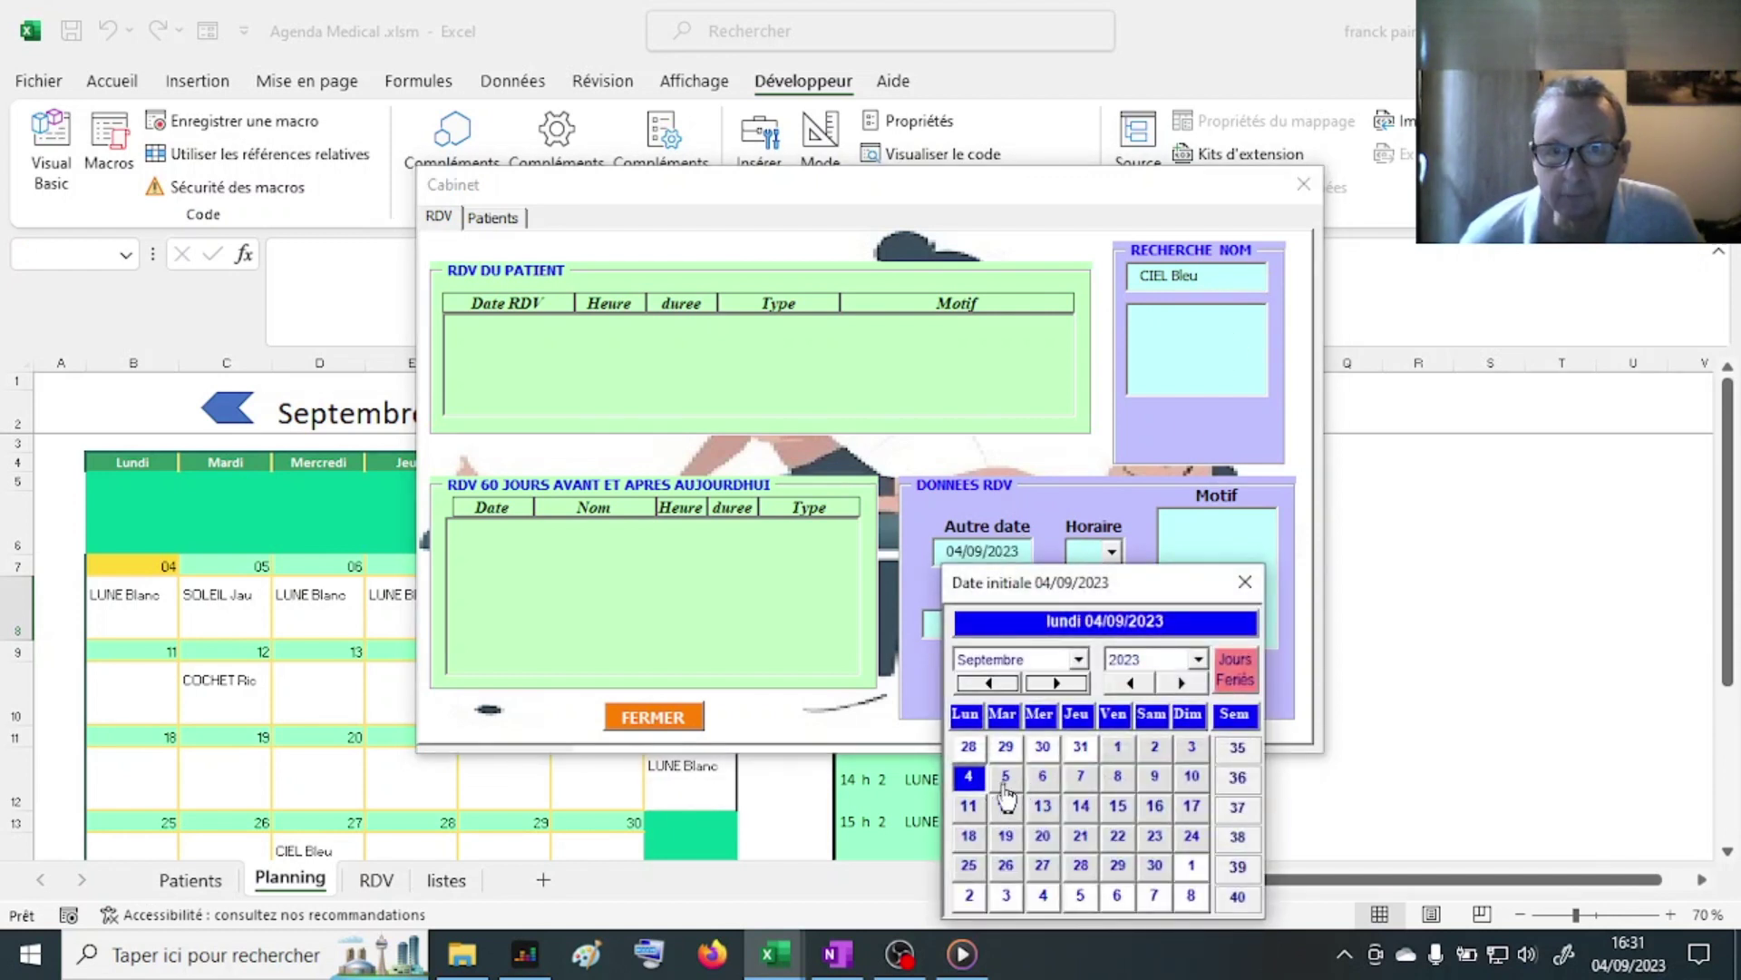
click(1006, 778)
click(1111, 551)
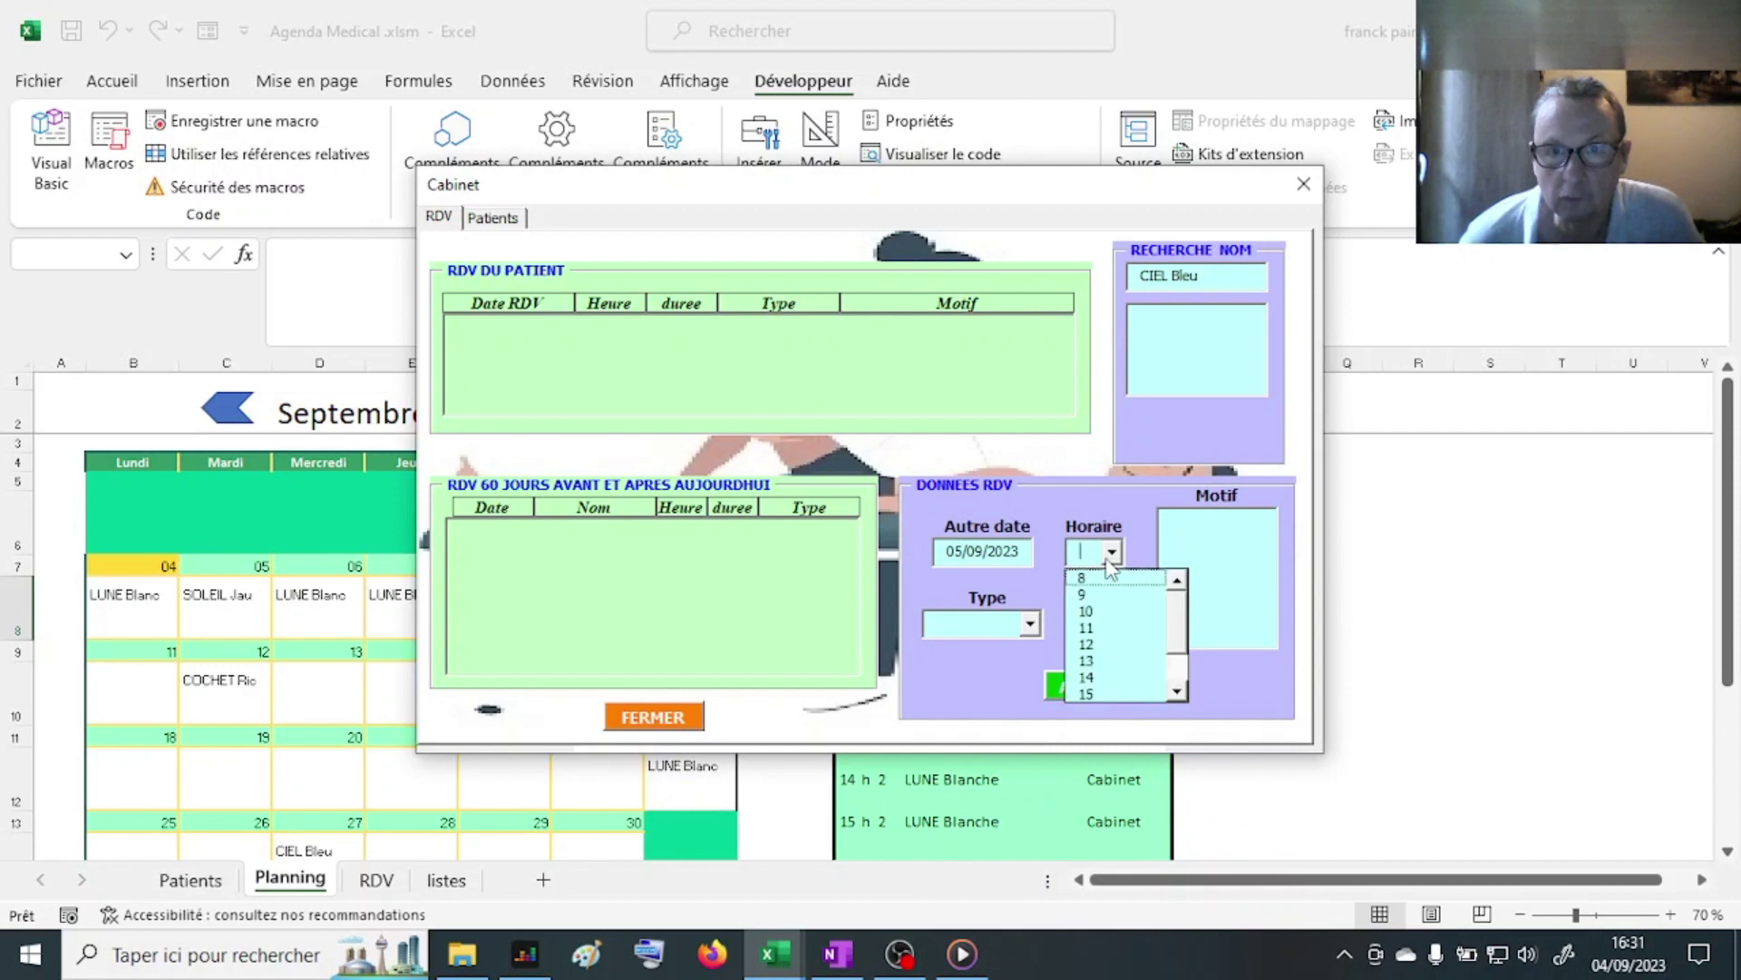
click(1127, 638)
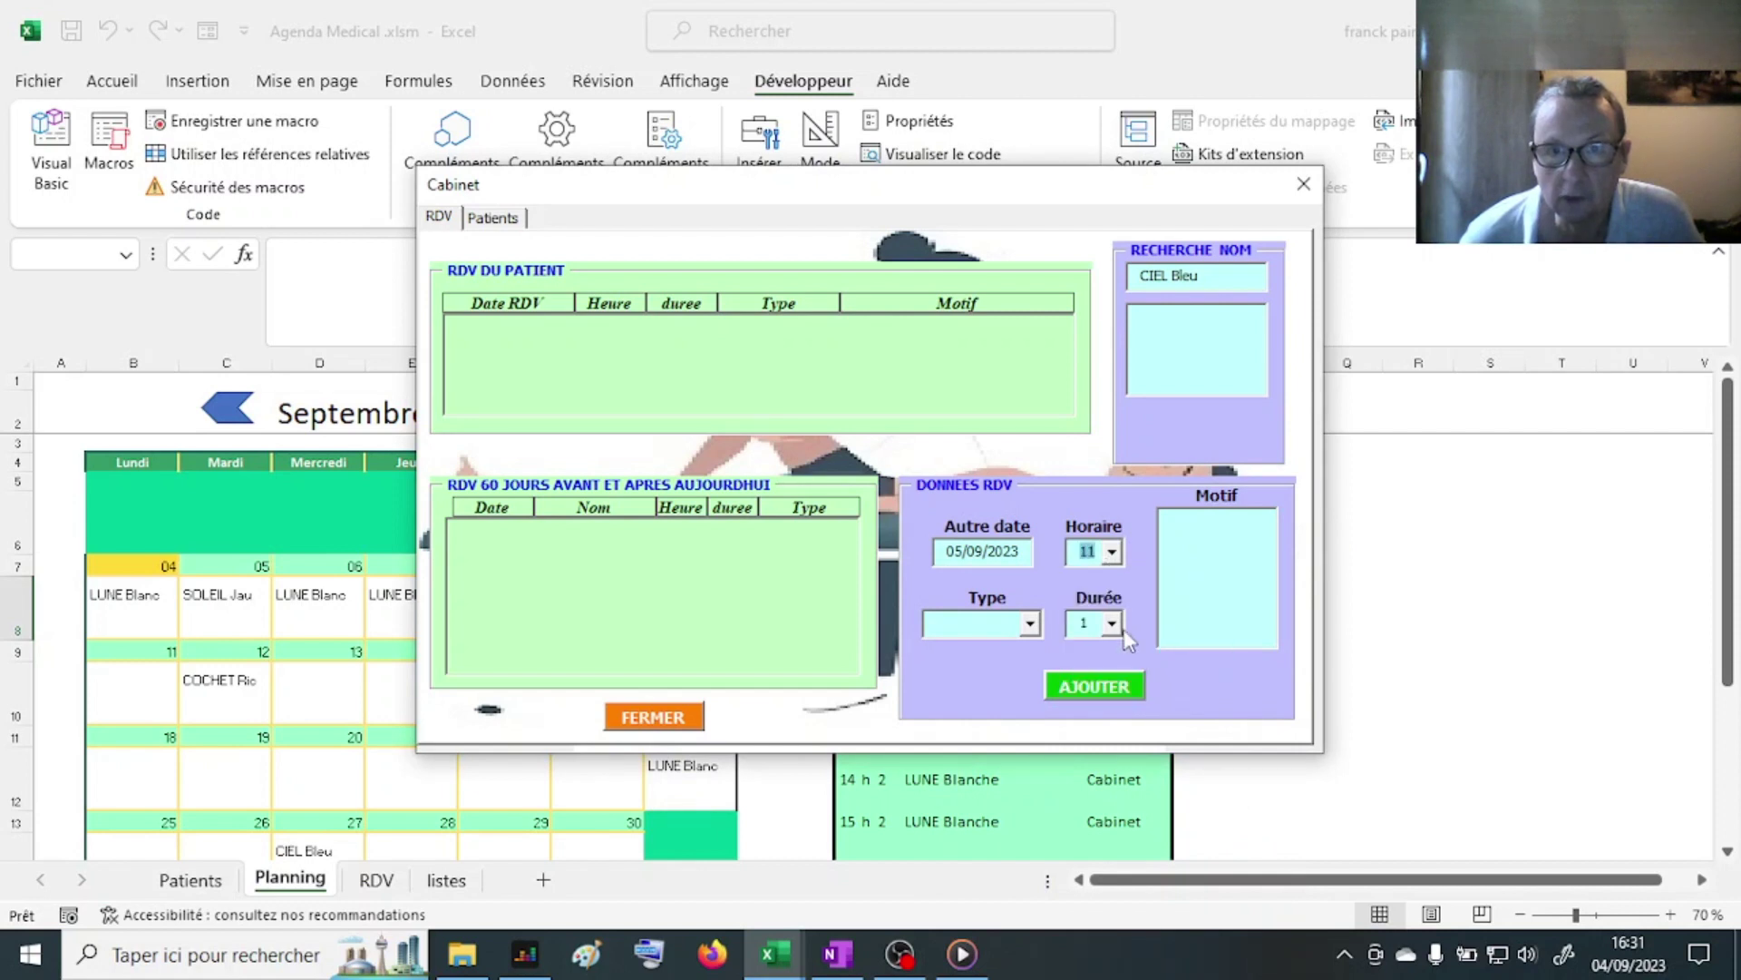
click(1029, 624)
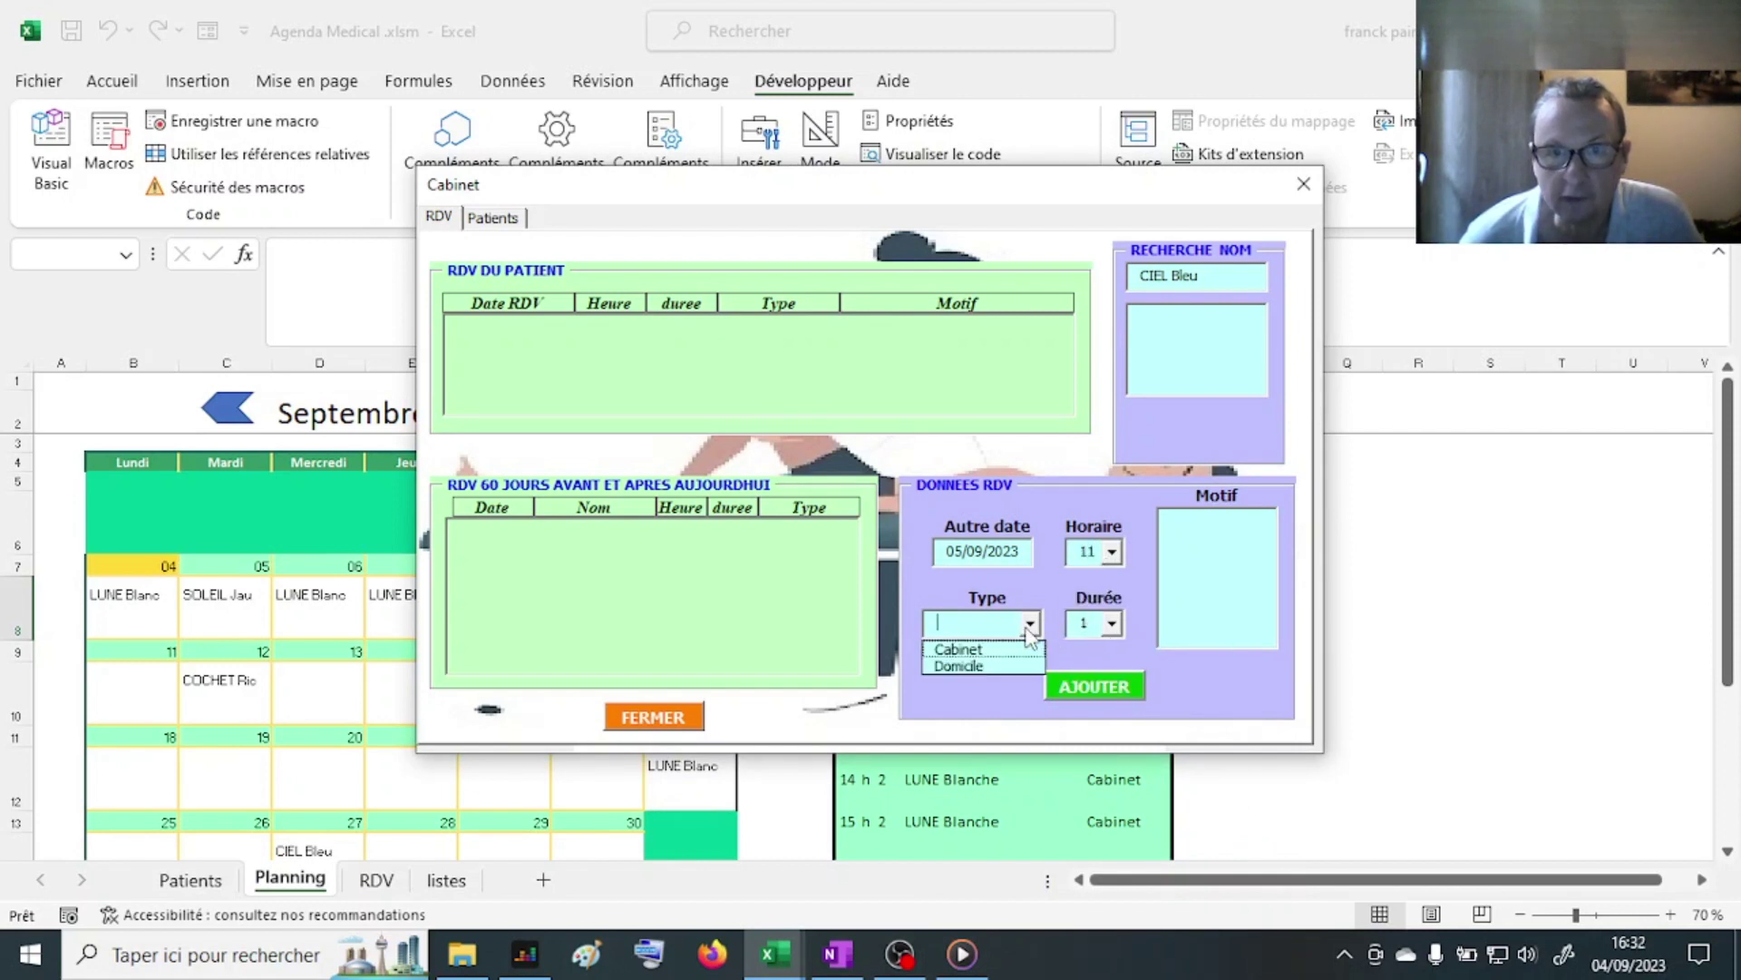
click(1020, 649)
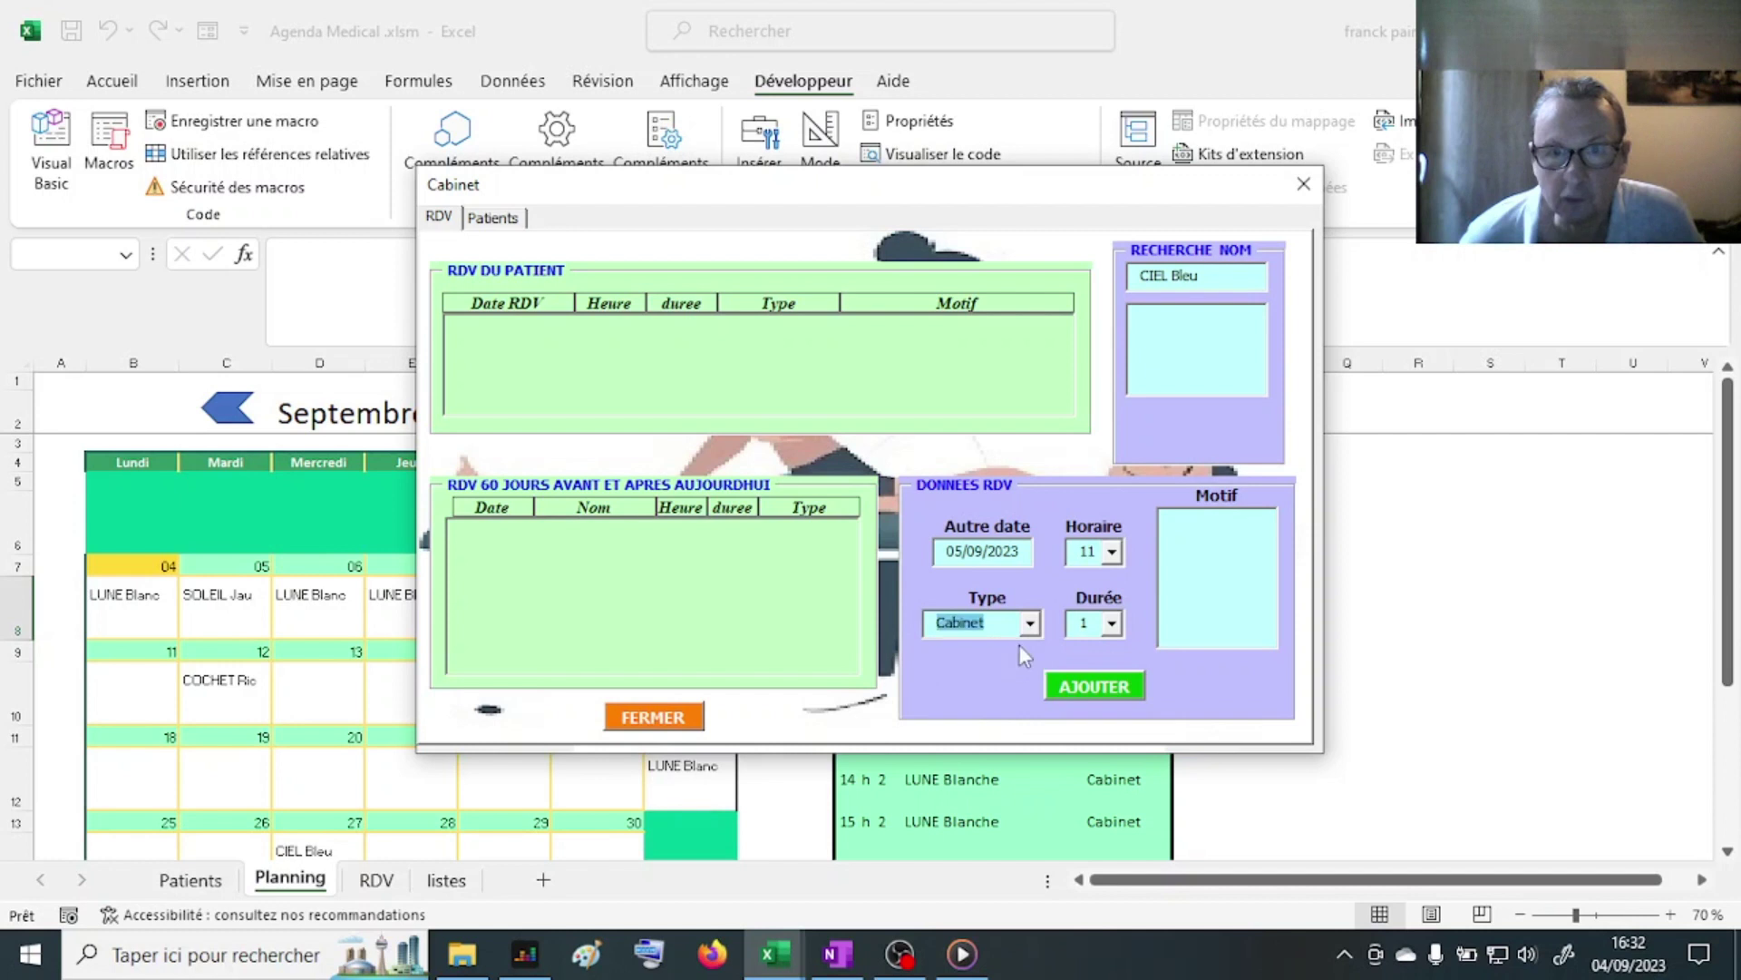
click(1233, 526)
text(jhhu)
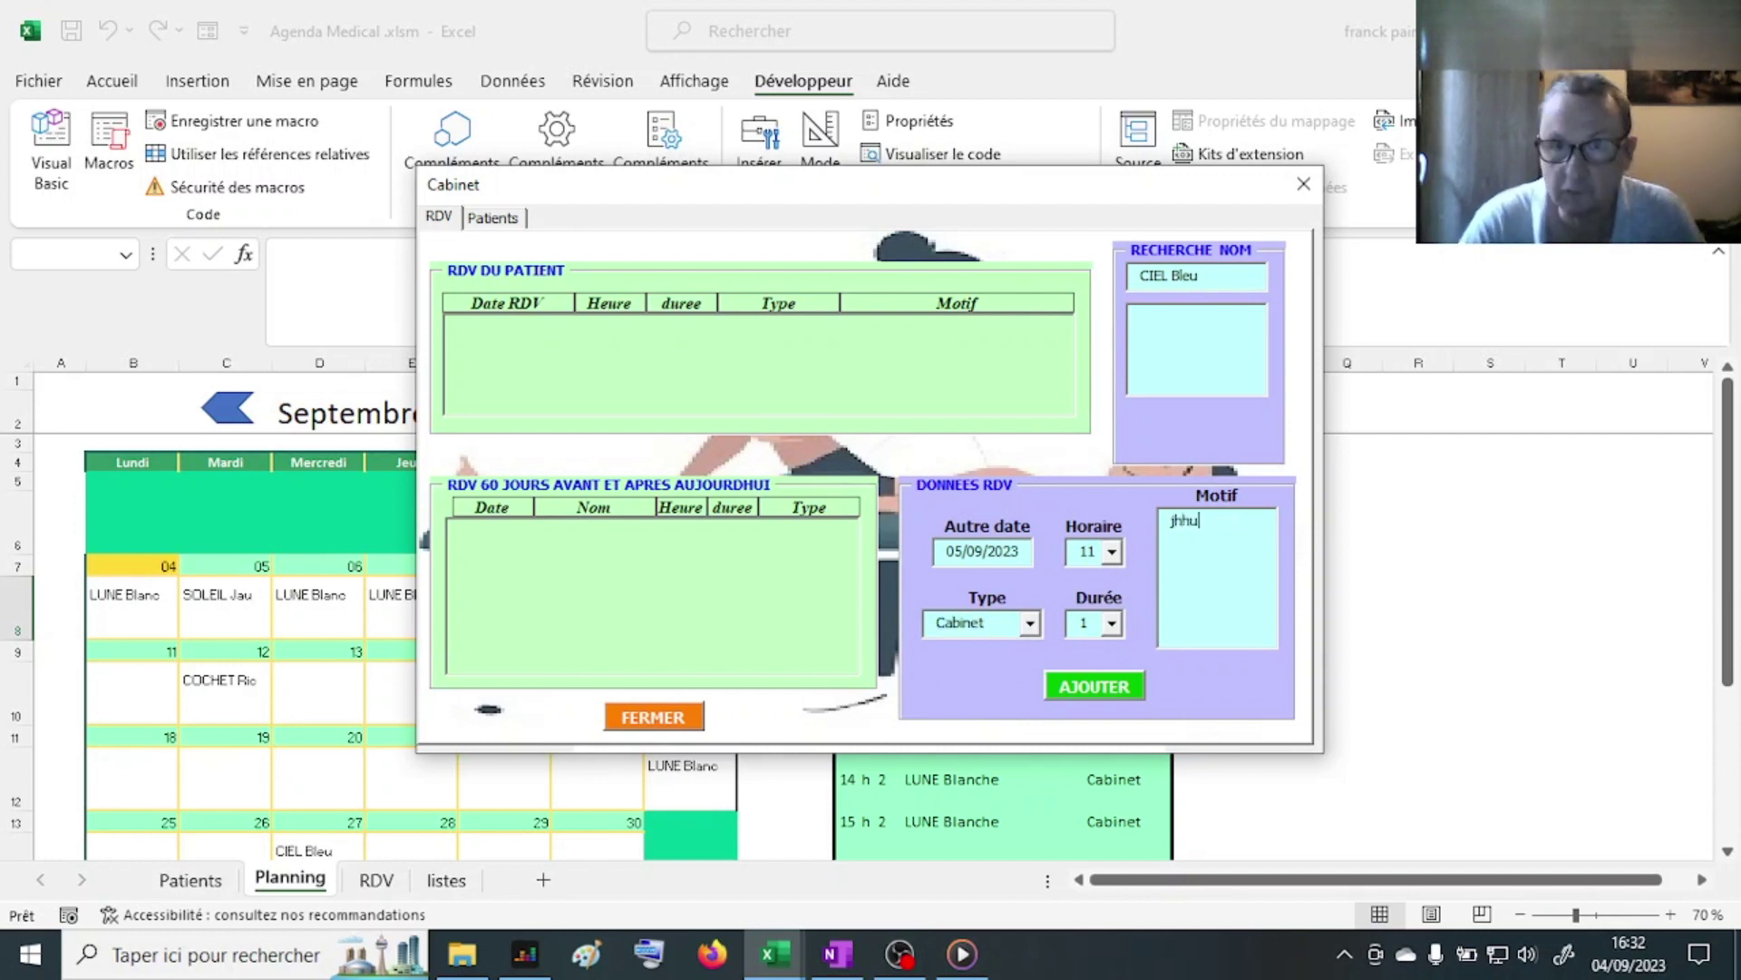
Step: Add the appointment and confirm it was saved to the RDV table
click(1080, 687)
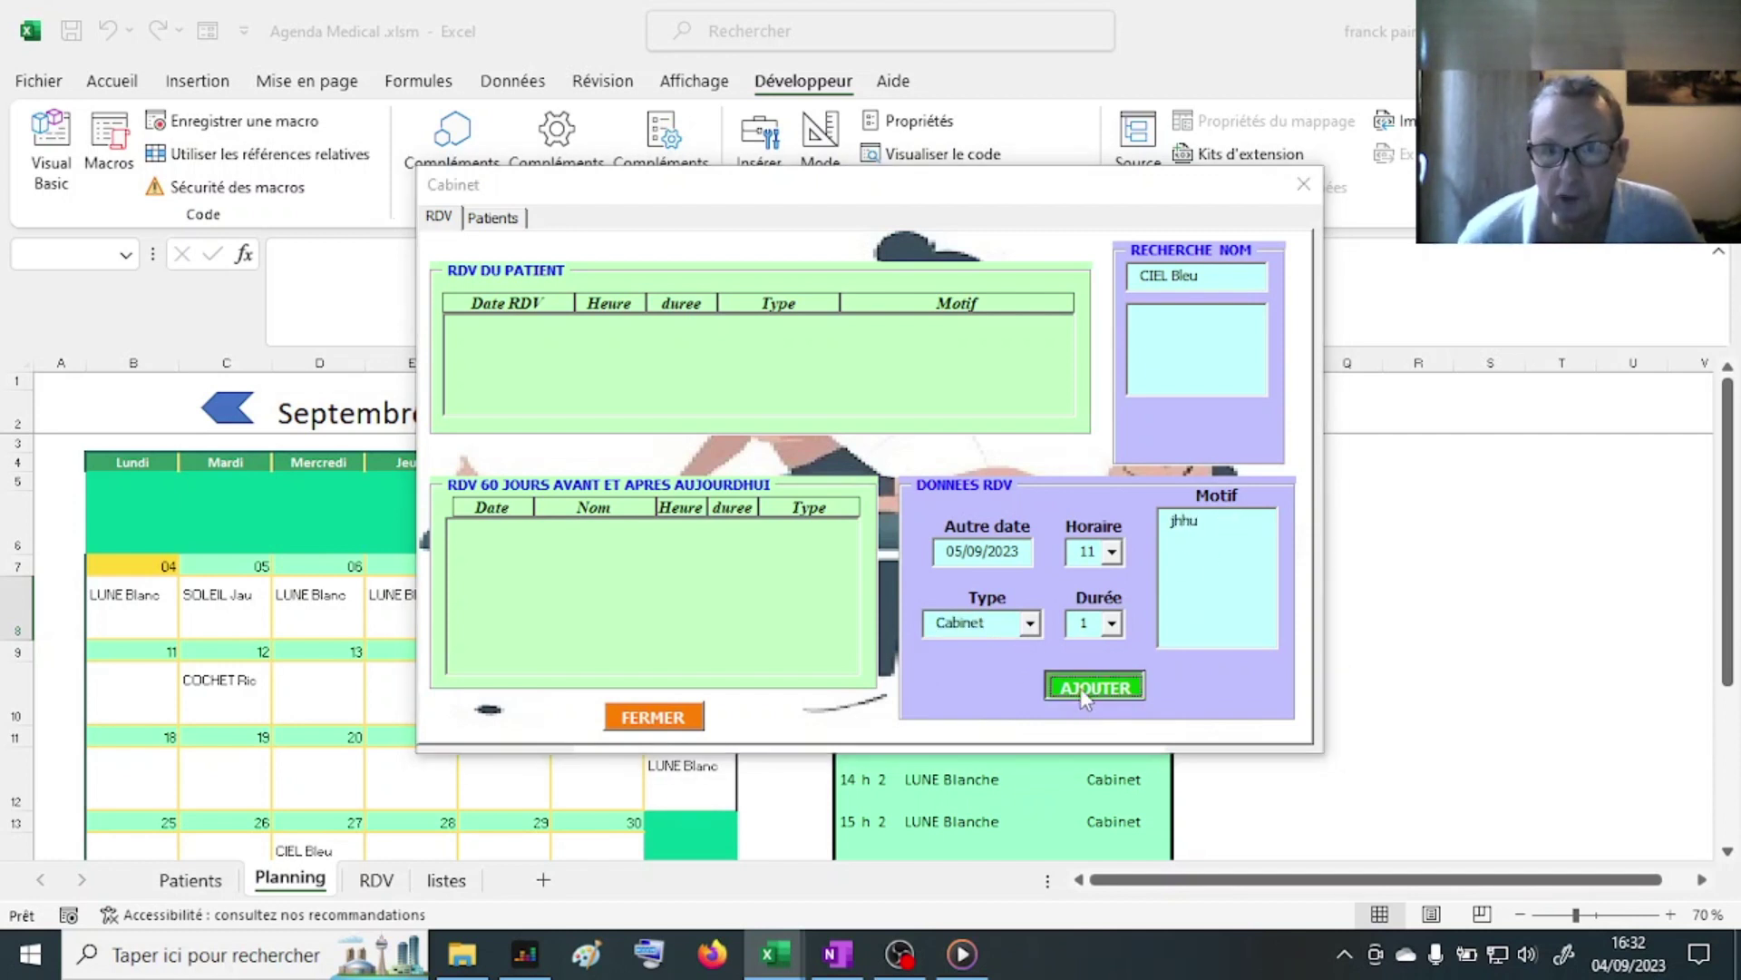
click(816, 558)
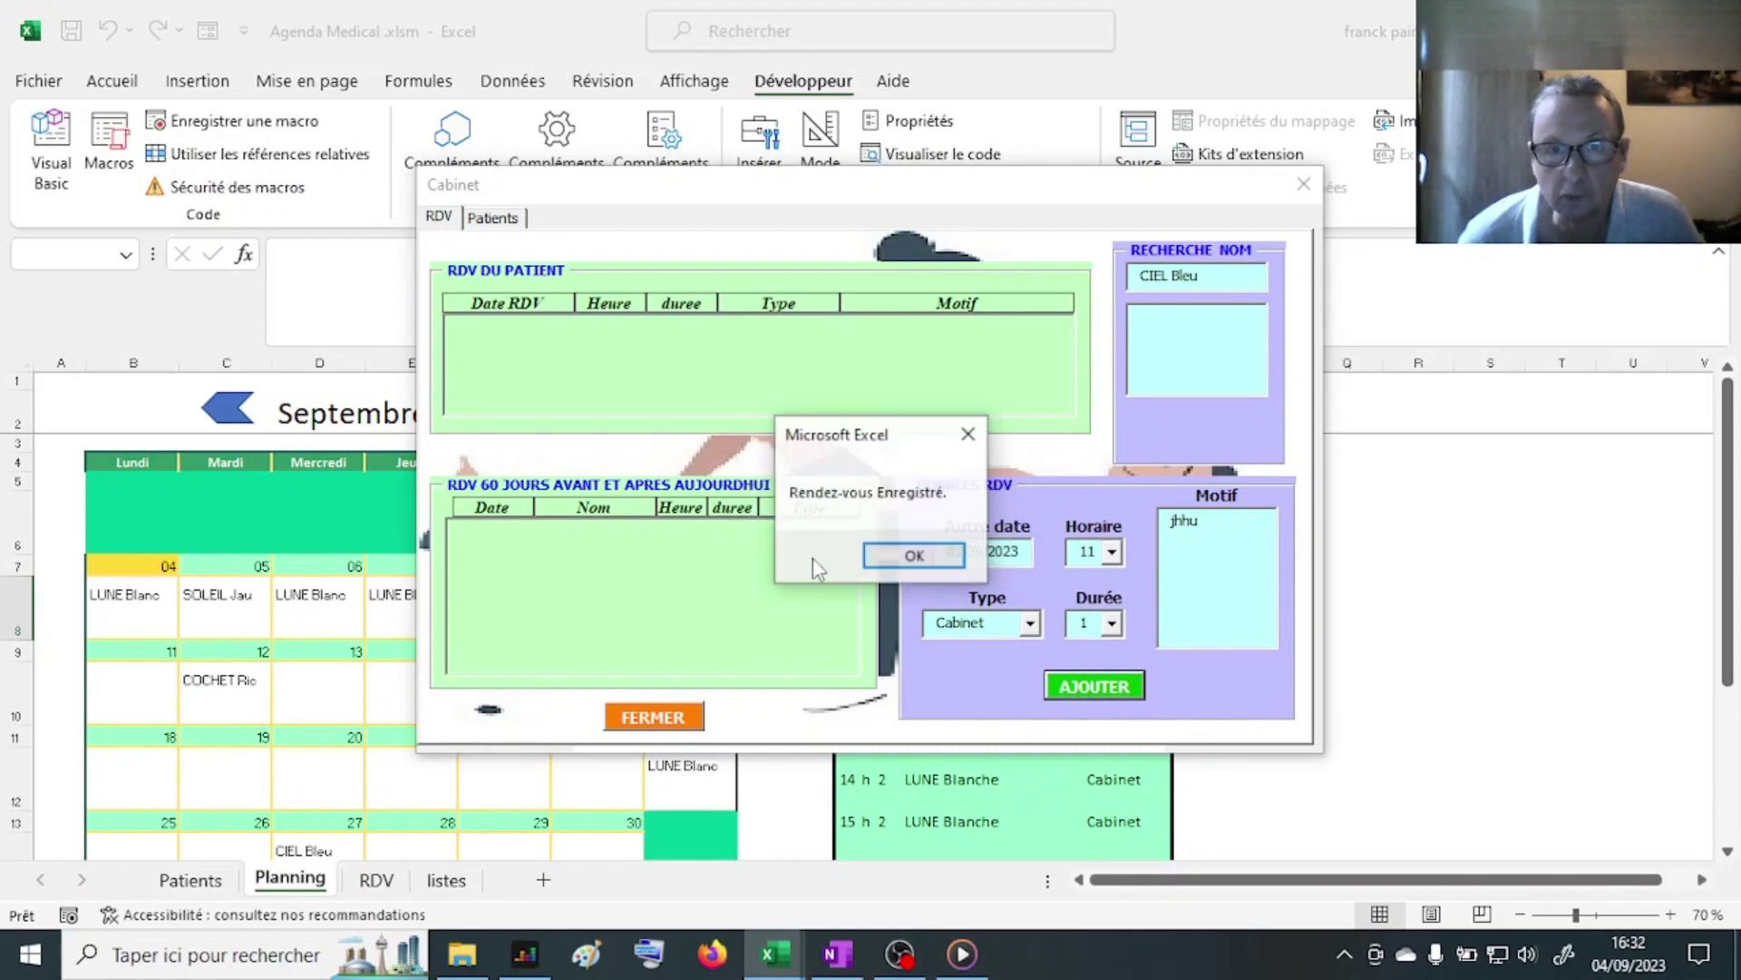
click(880, 570)
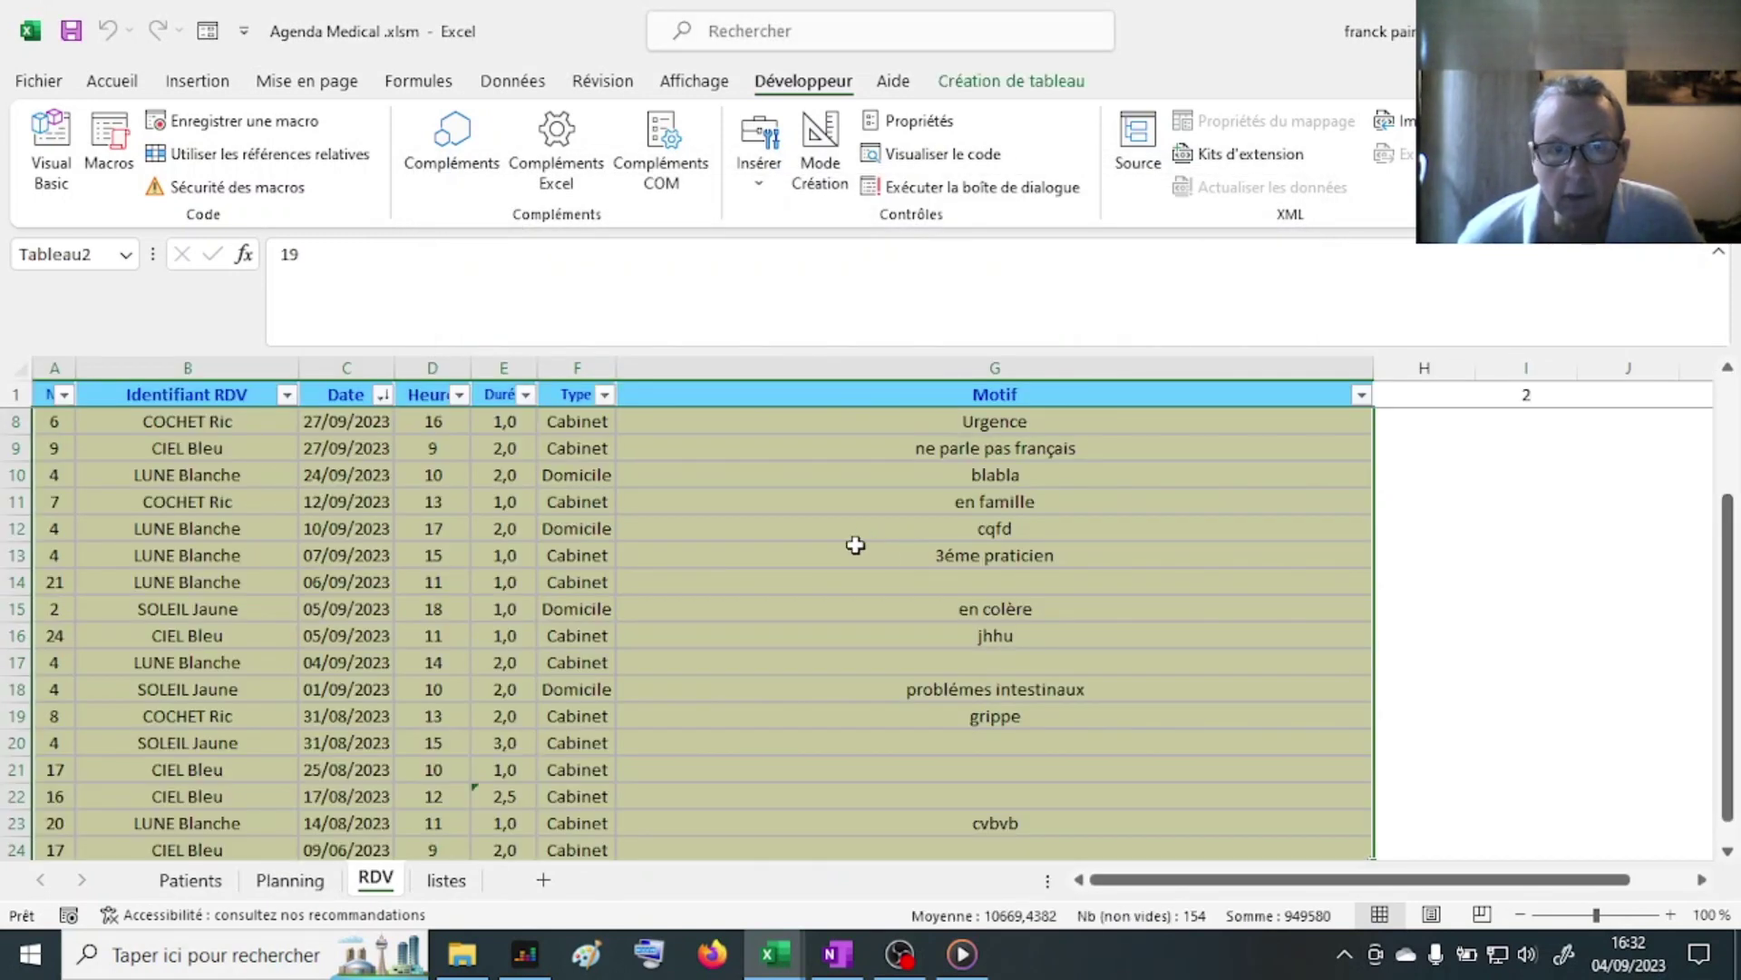
scroll(858, 539, down, 1)
scroll(858, 539, up, 3)
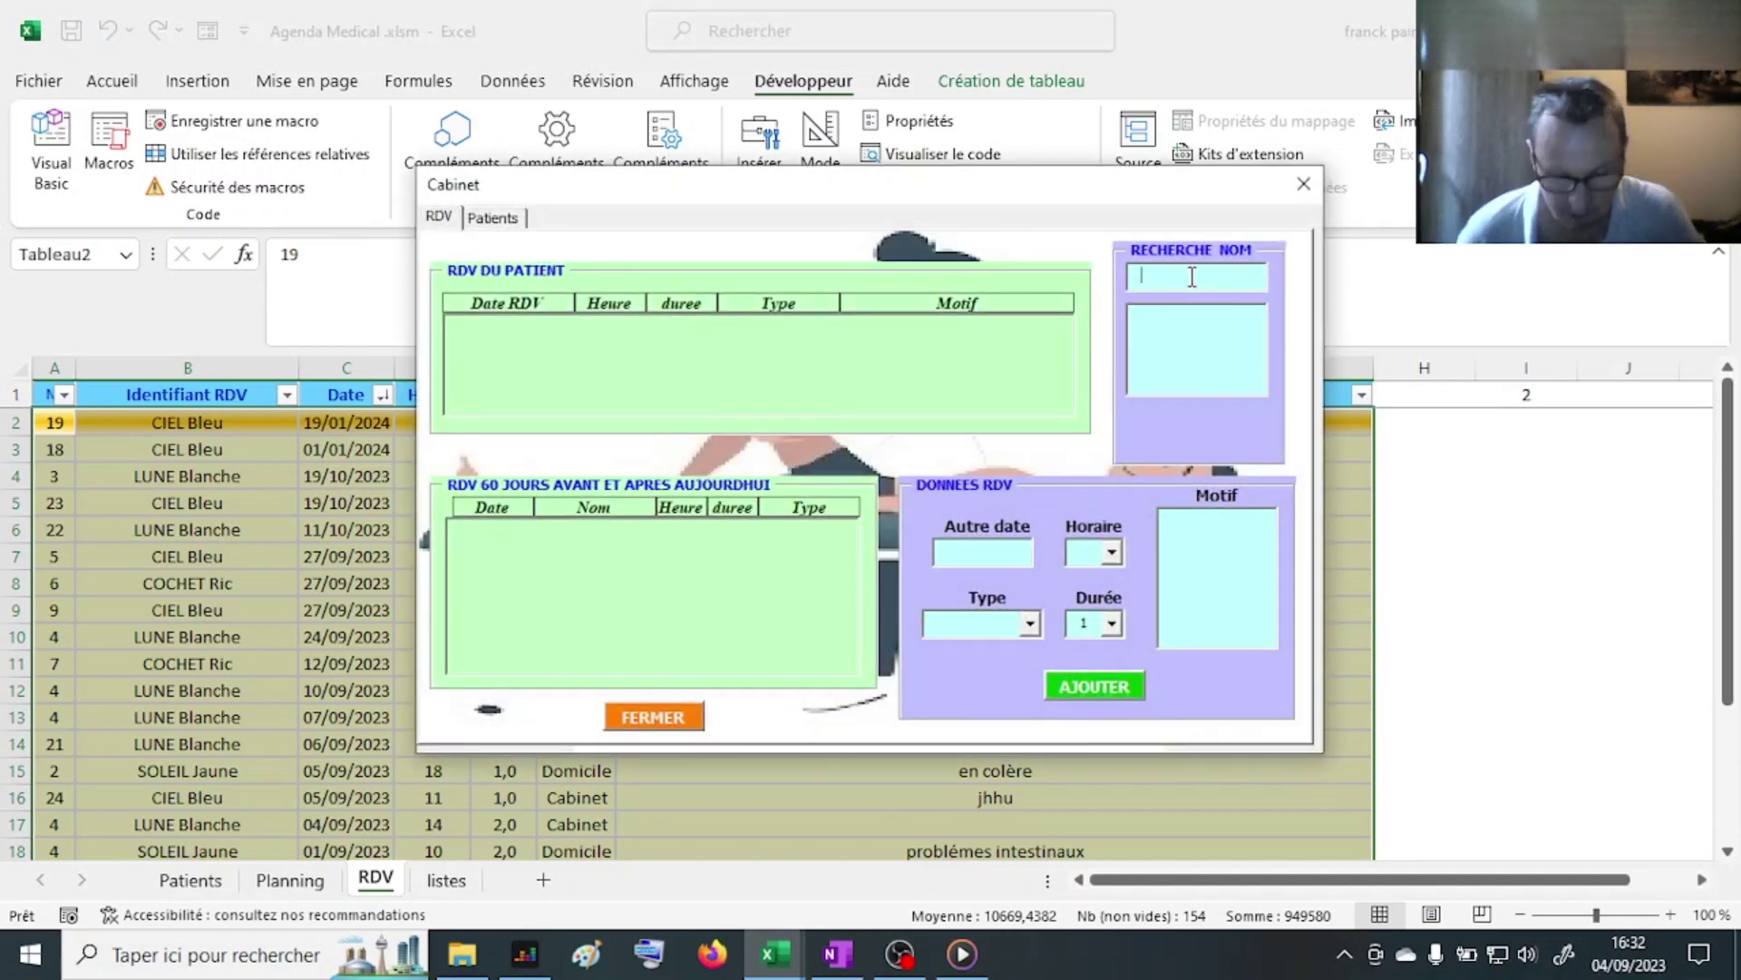
Step: Search 'c' to list the patient's appointments, then load the 19/01/2024 gripe visit
text(c)
click(1211, 316)
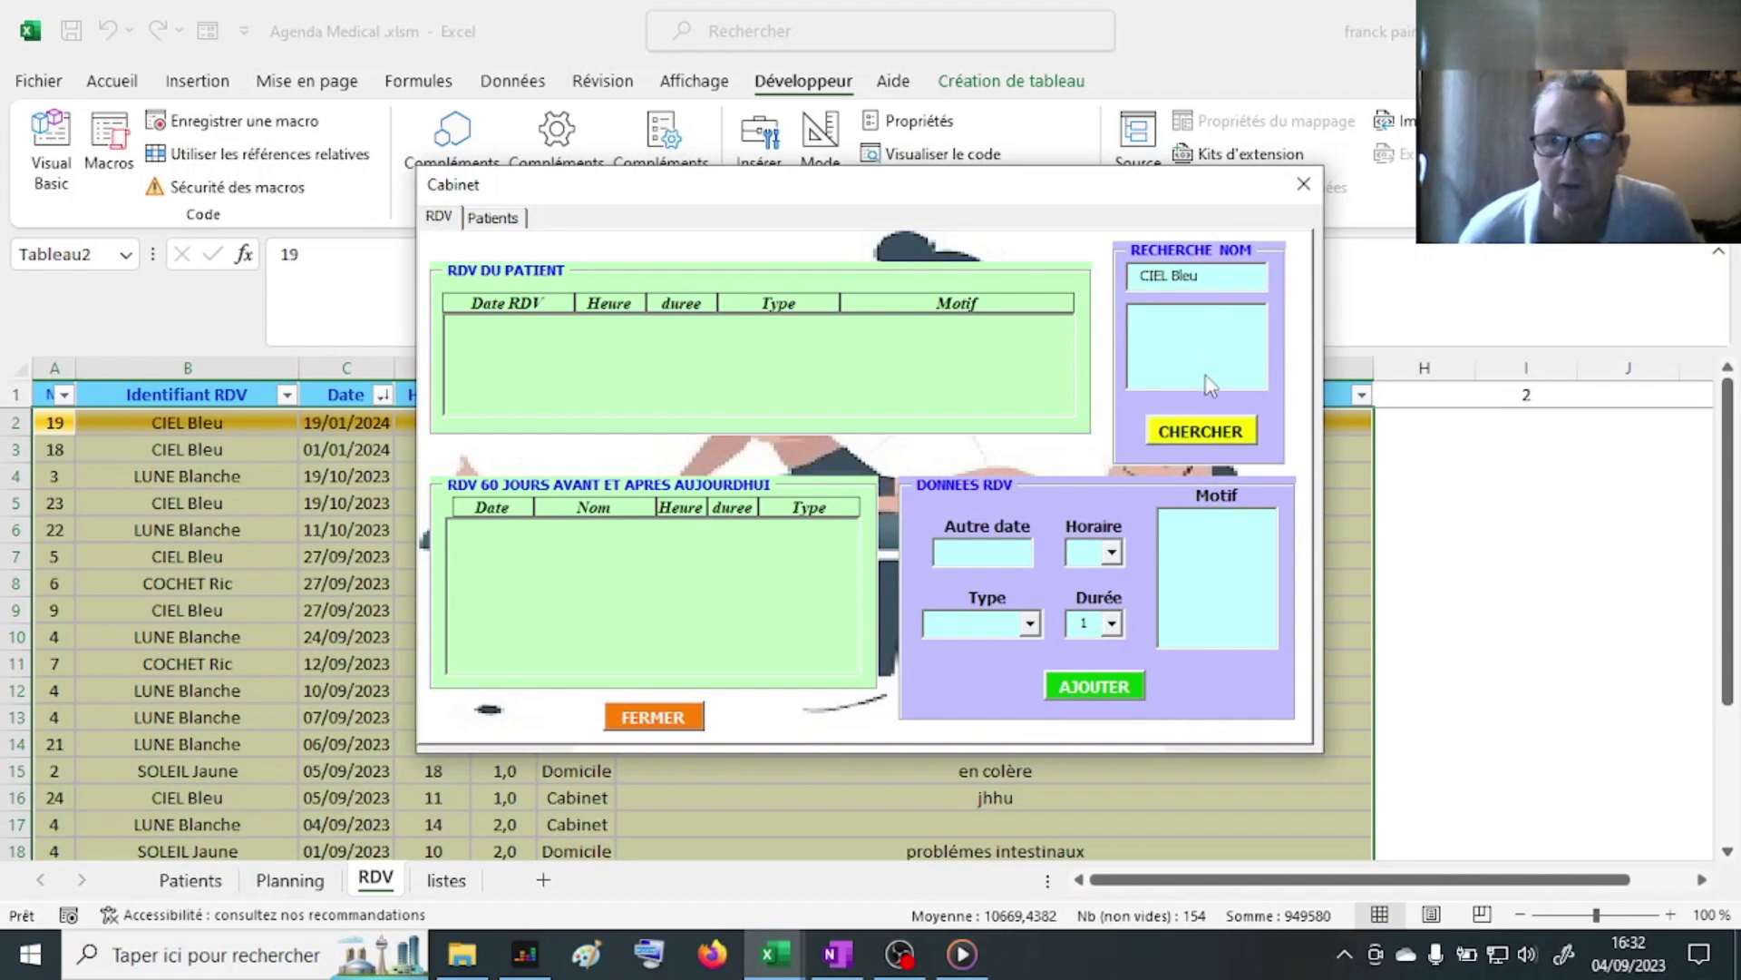
click(1191, 432)
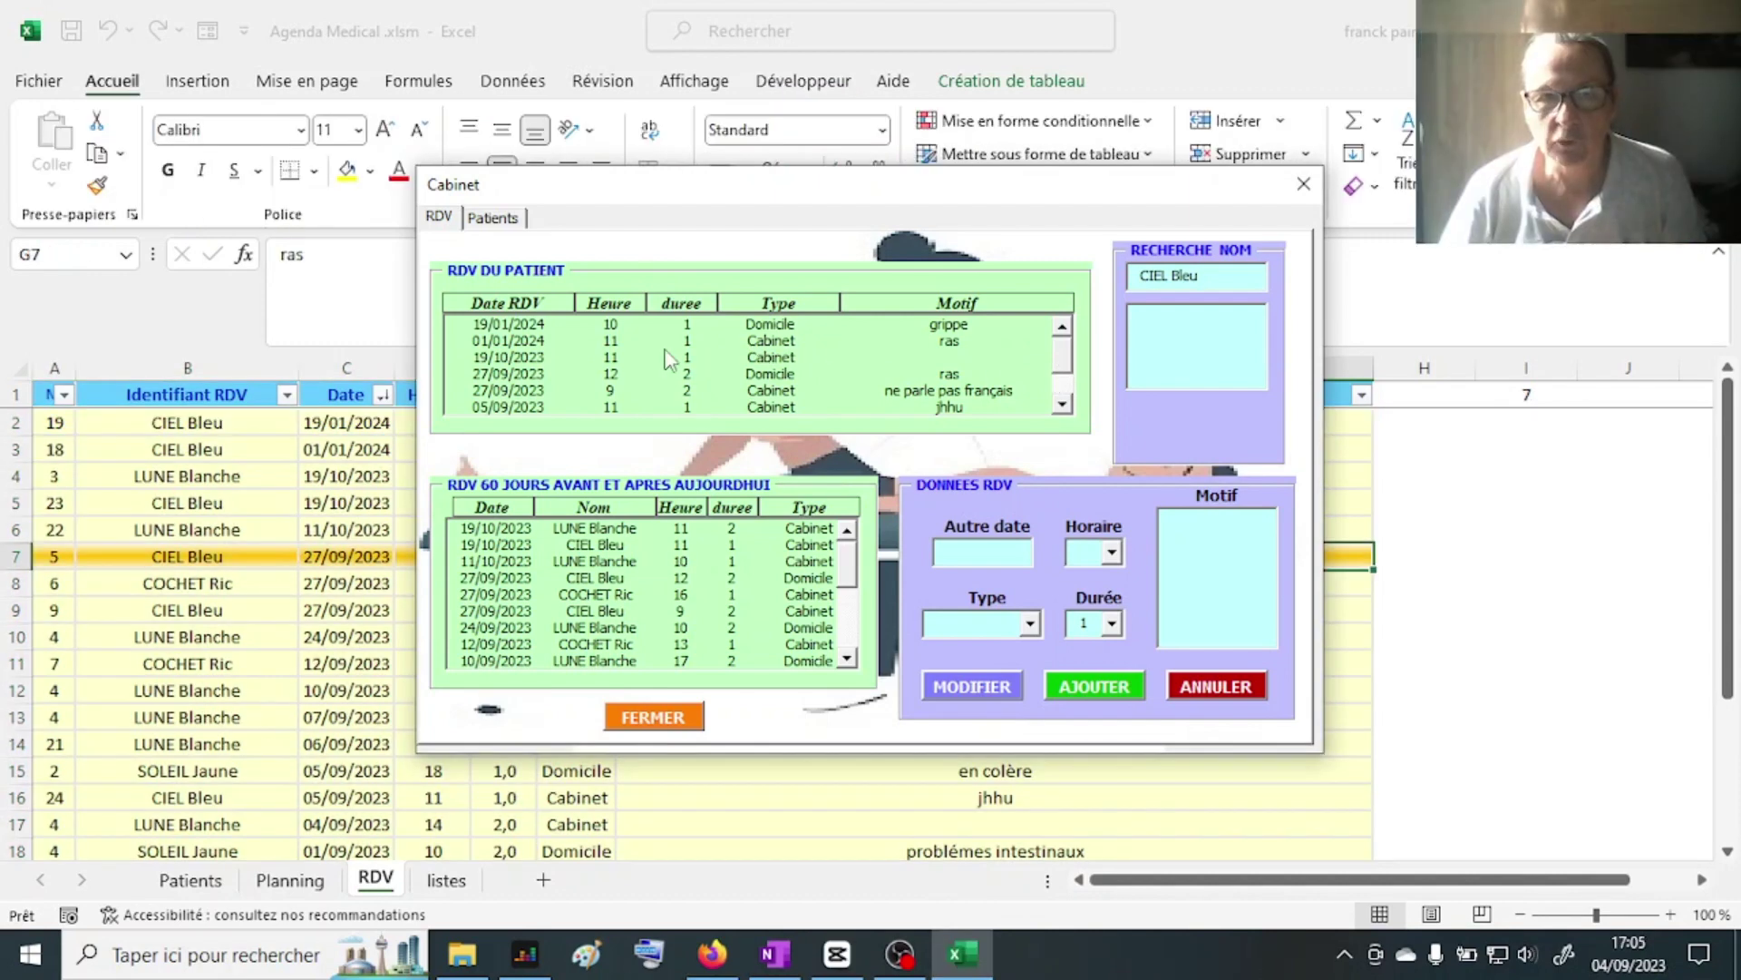
click(518, 327)
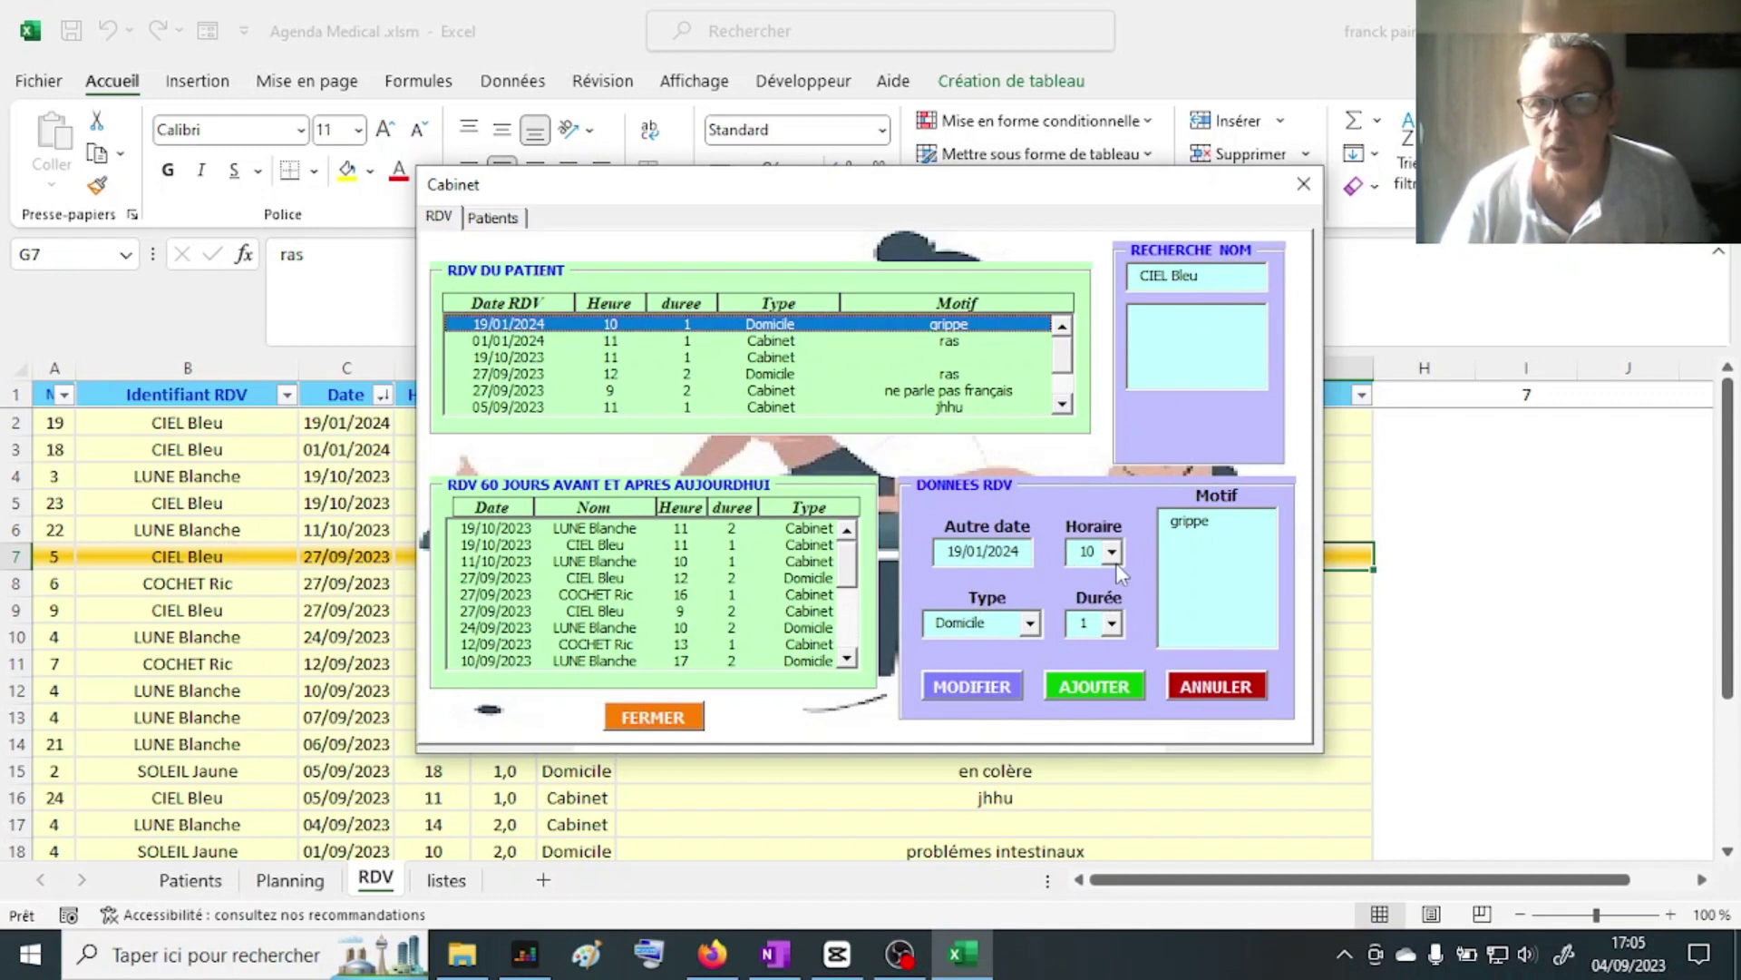
Step: Check the date picker and RDV lists, then close the Cabinet form back to the August 2023 calendar
click(1248, 534)
click(1239, 582)
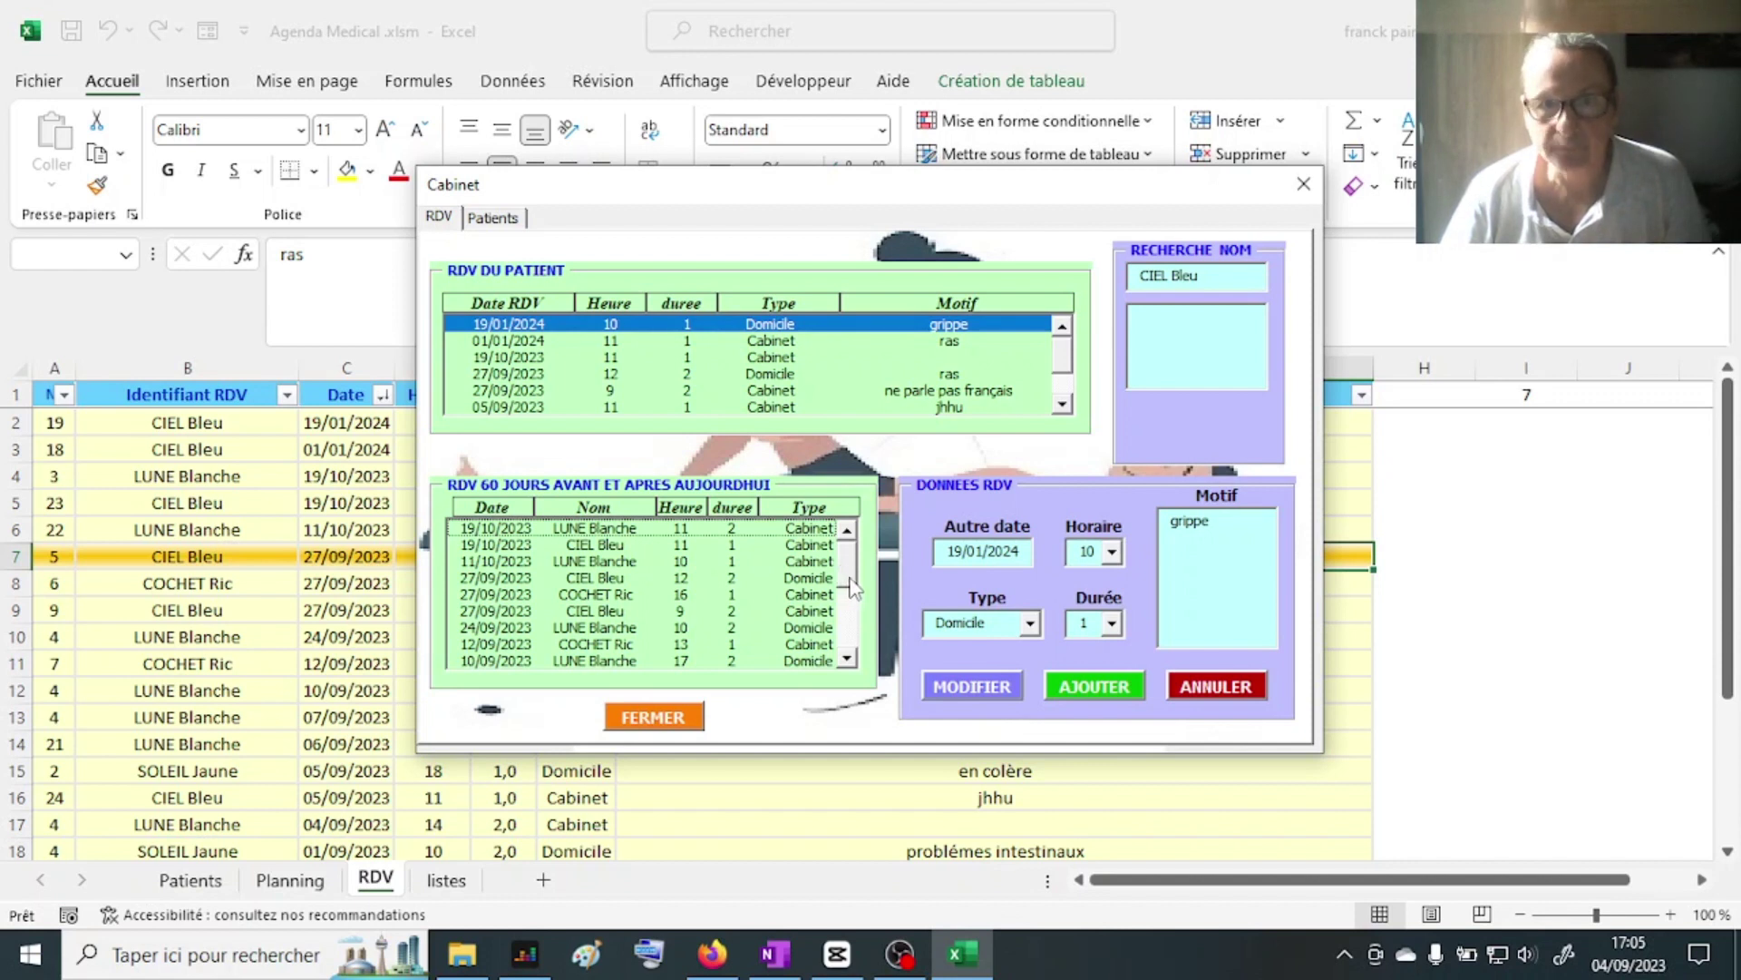
mouse_move(850, 580)
mouse_down()
mouse_move(857, 635)
mouse_move(862, 572)
mouse_up()
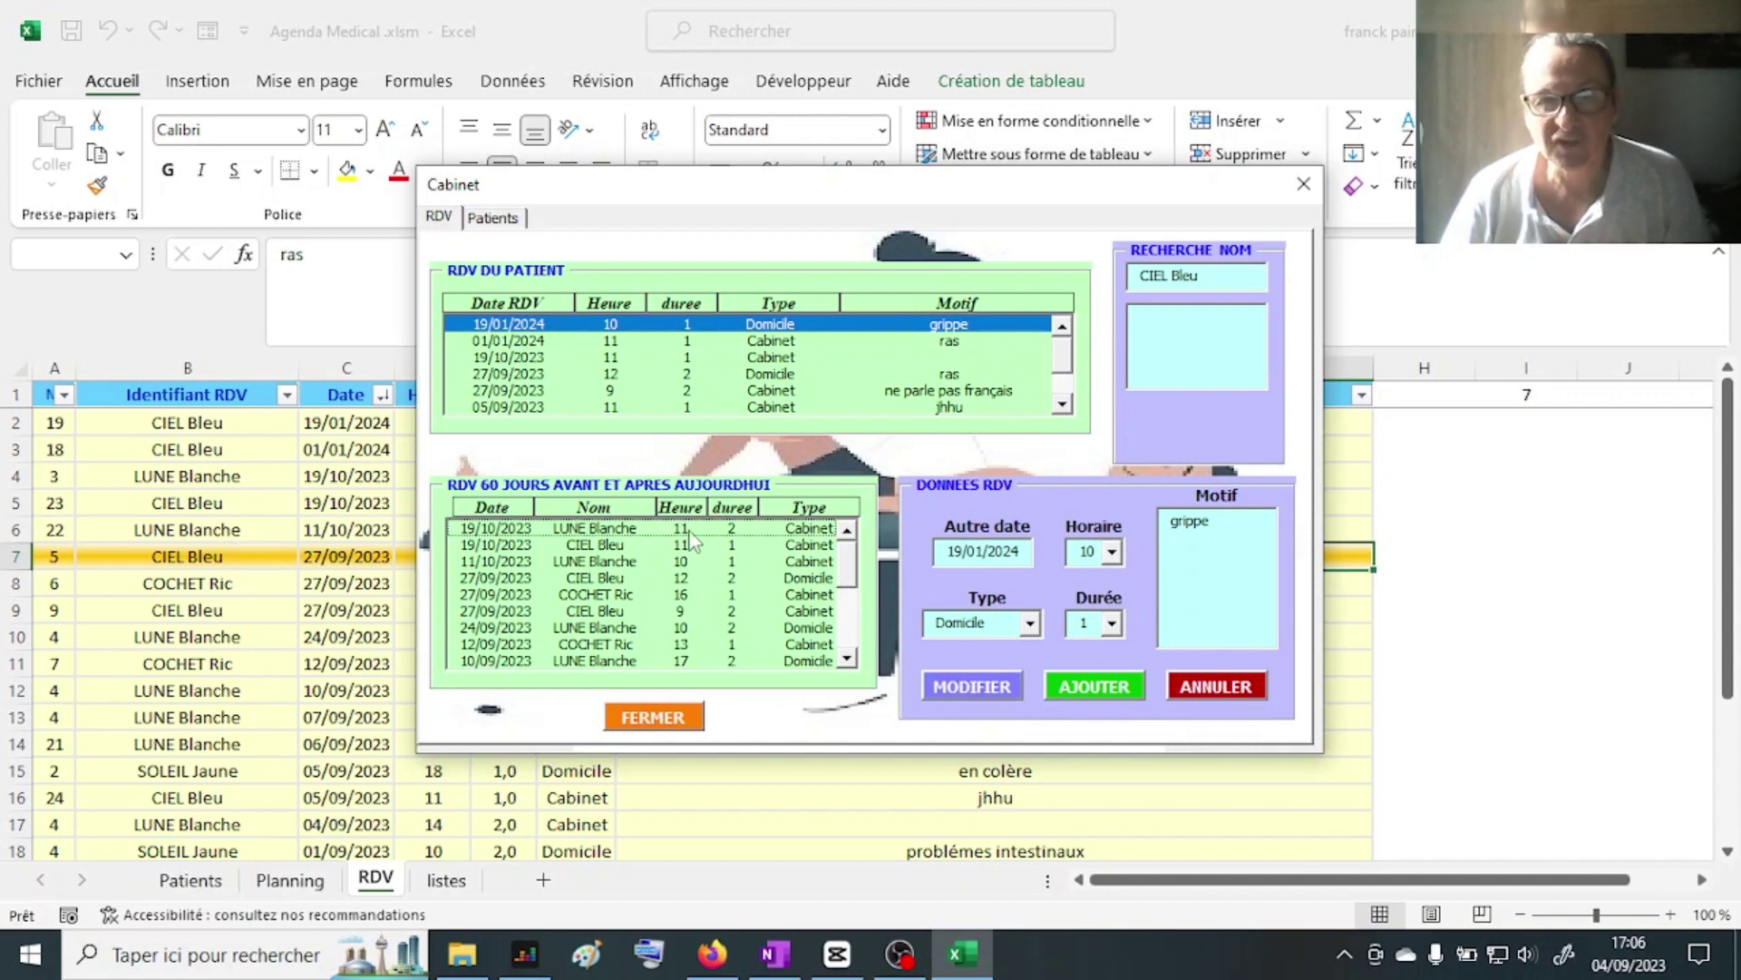
drag(850, 594, 849, 557)
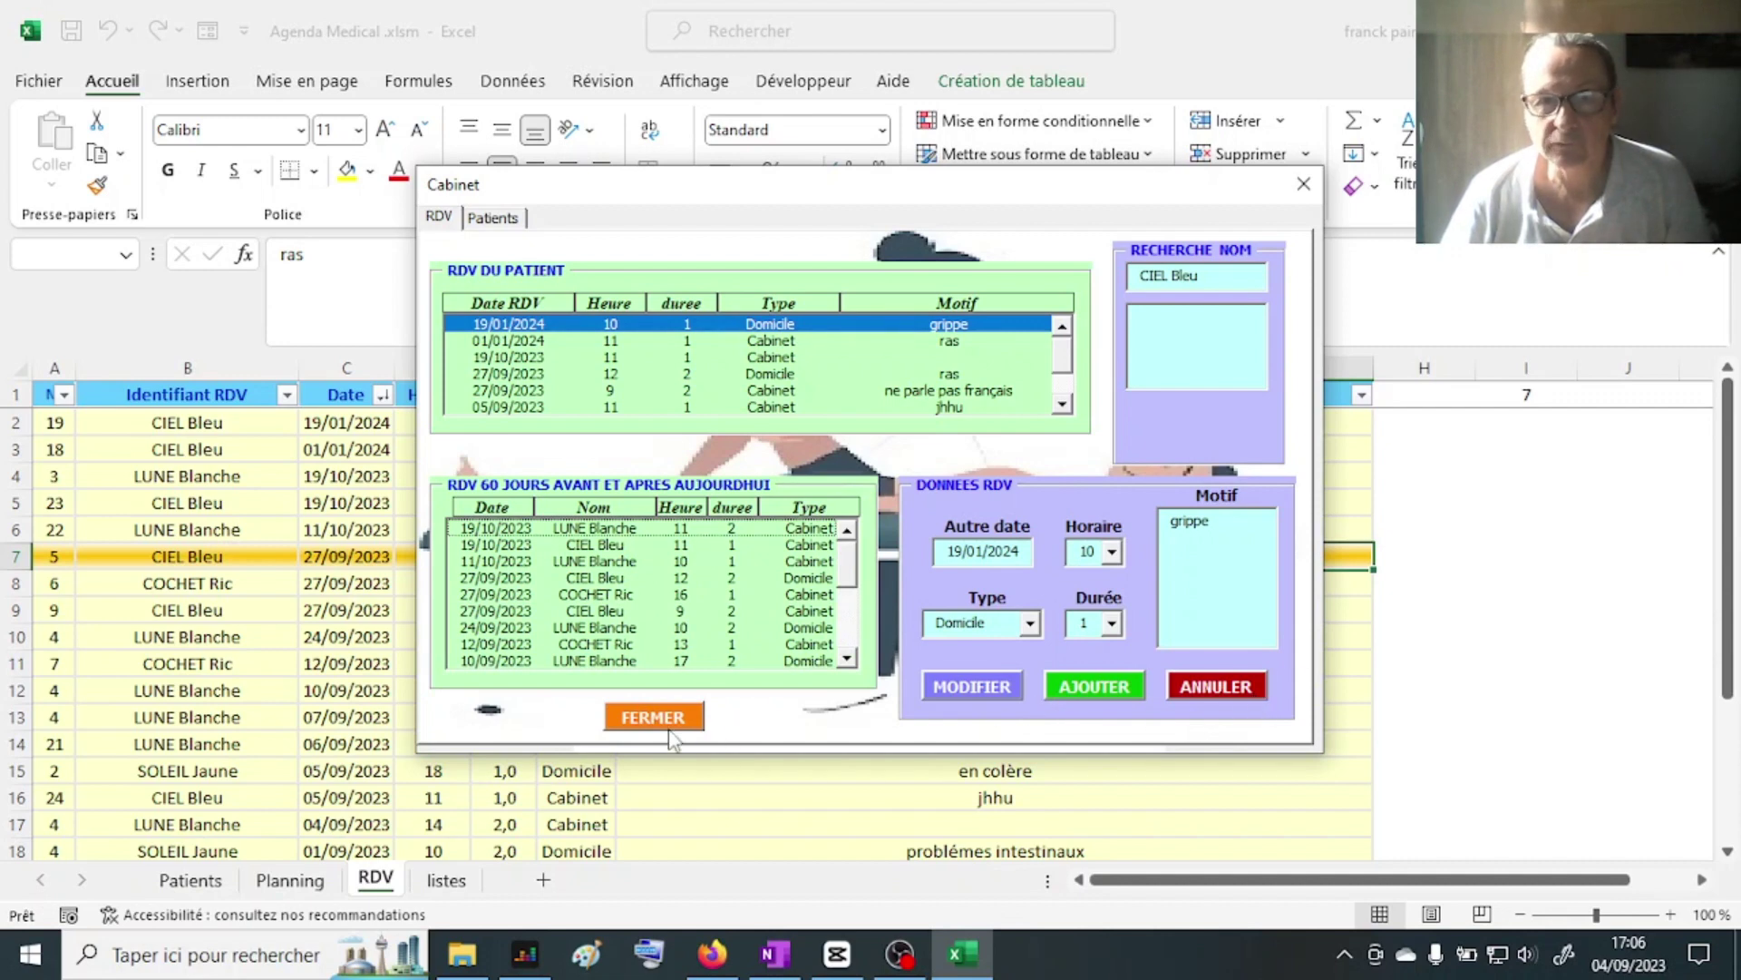
click(650, 716)
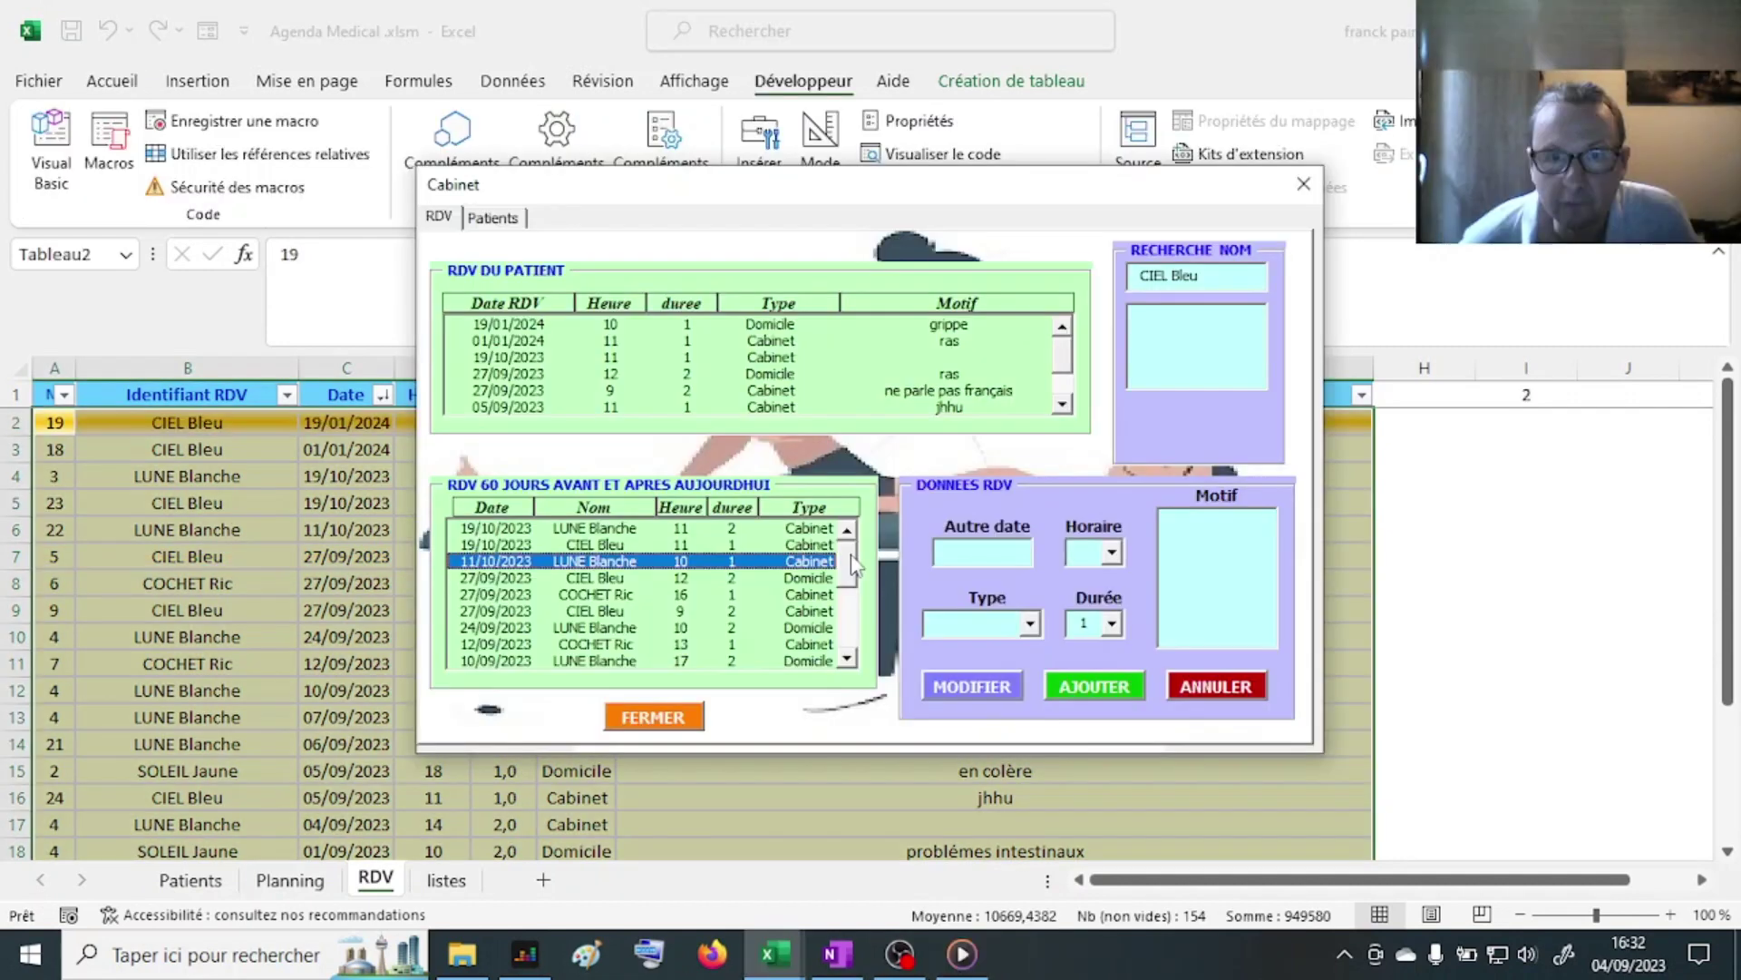
click(772, 342)
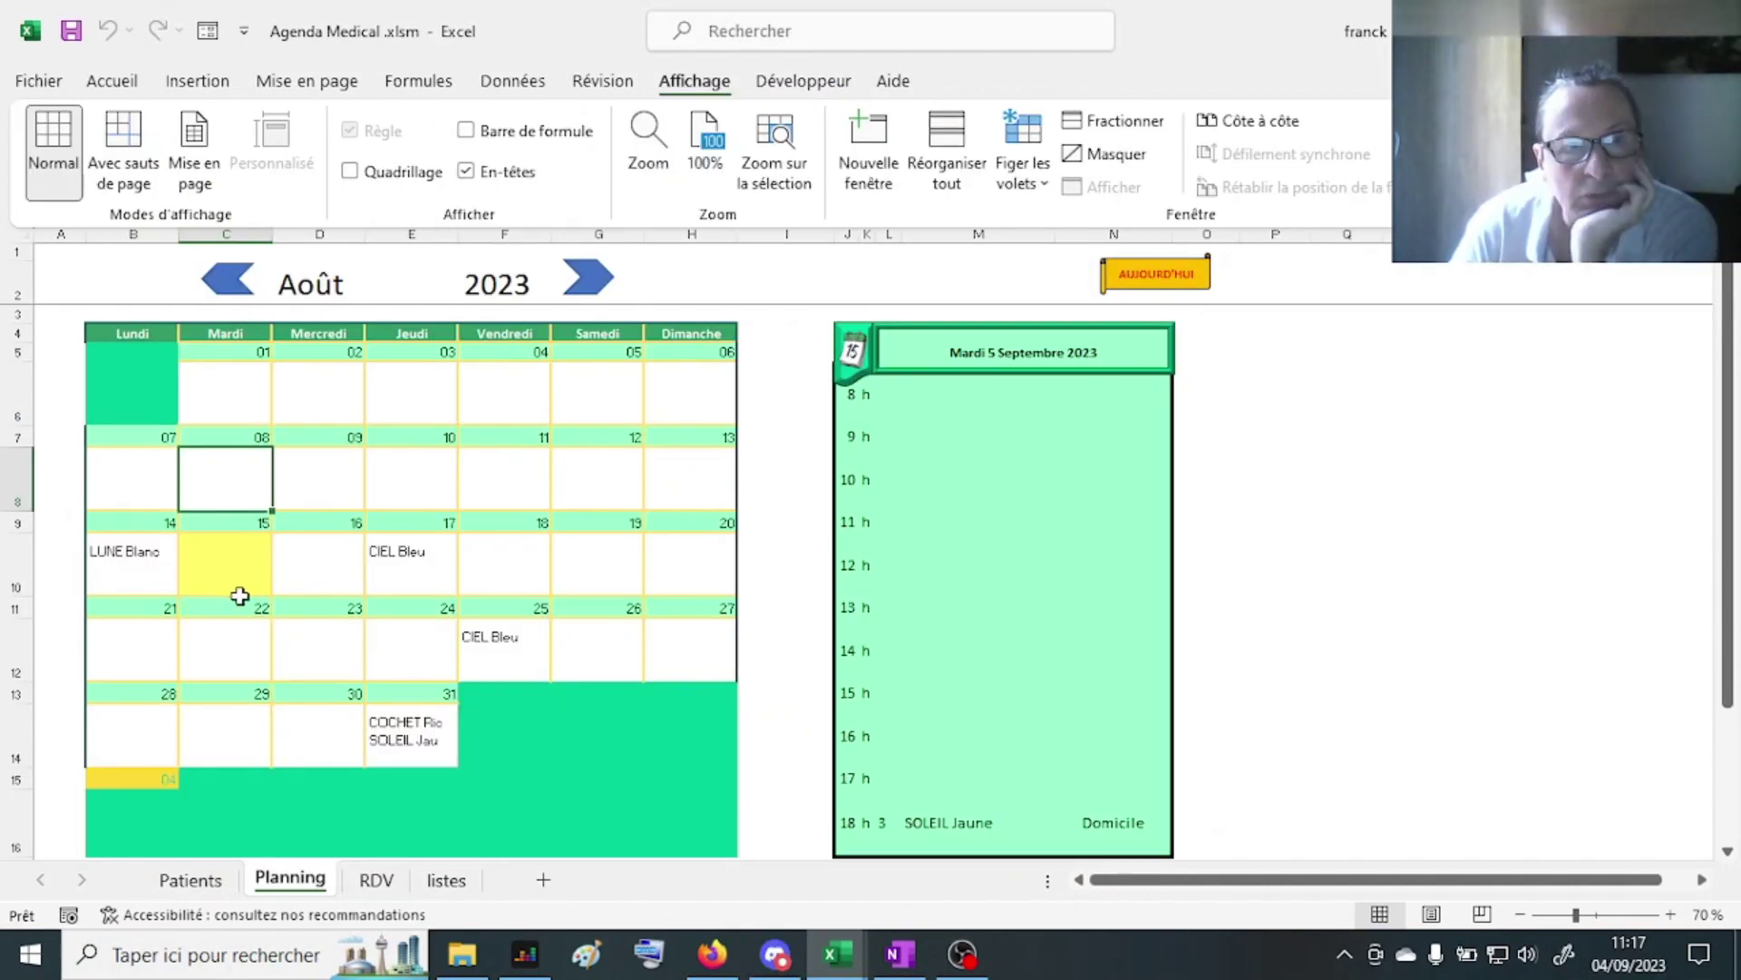
Step: View the 15 August and 4 September schedules, then browse to October and back to September 2023
click(231, 566)
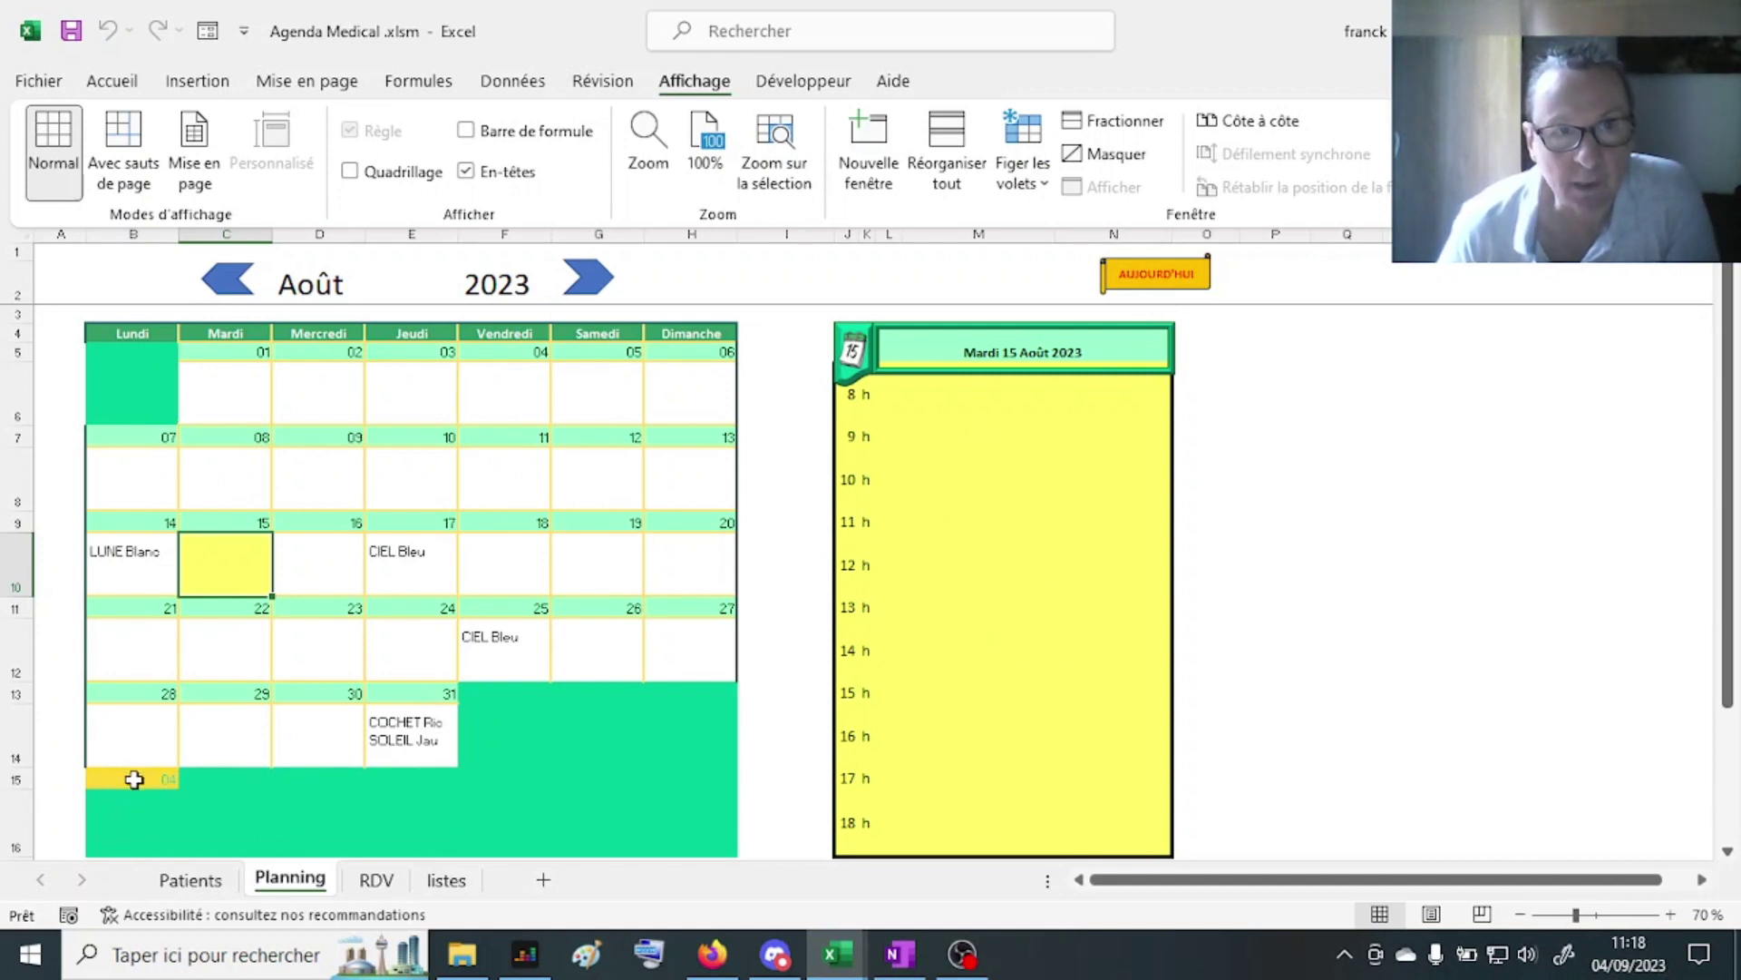
click(134, 779)
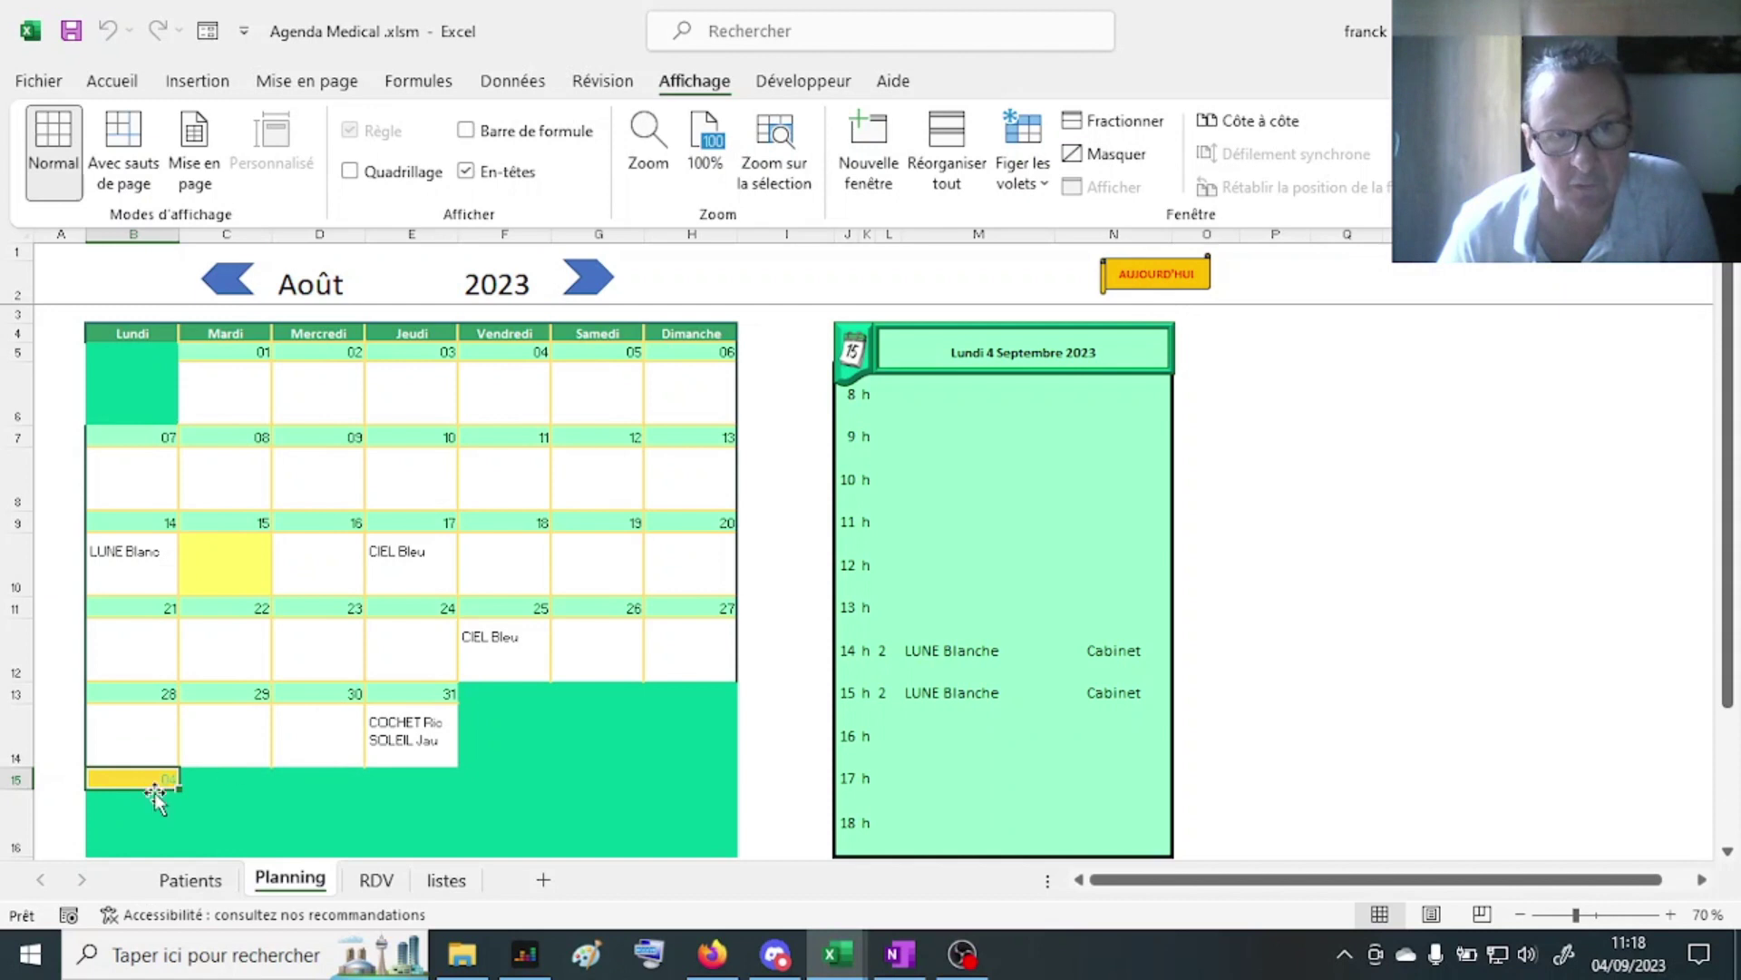
click(585, 286)
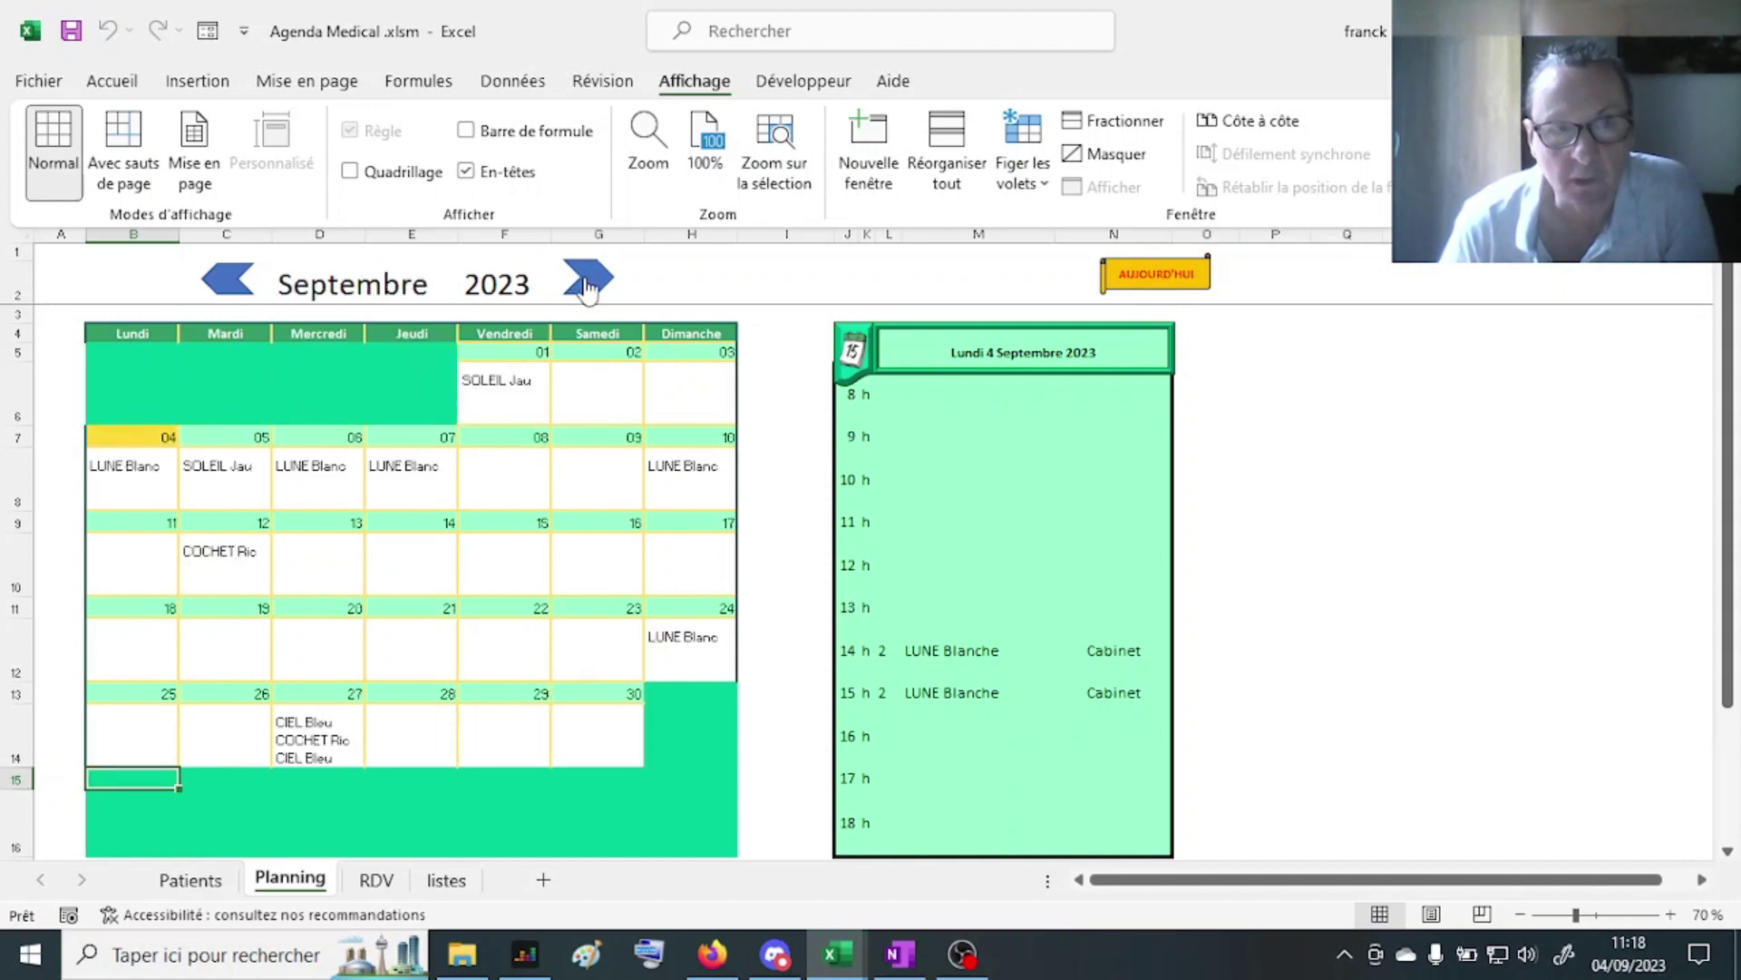
click(581, 283)
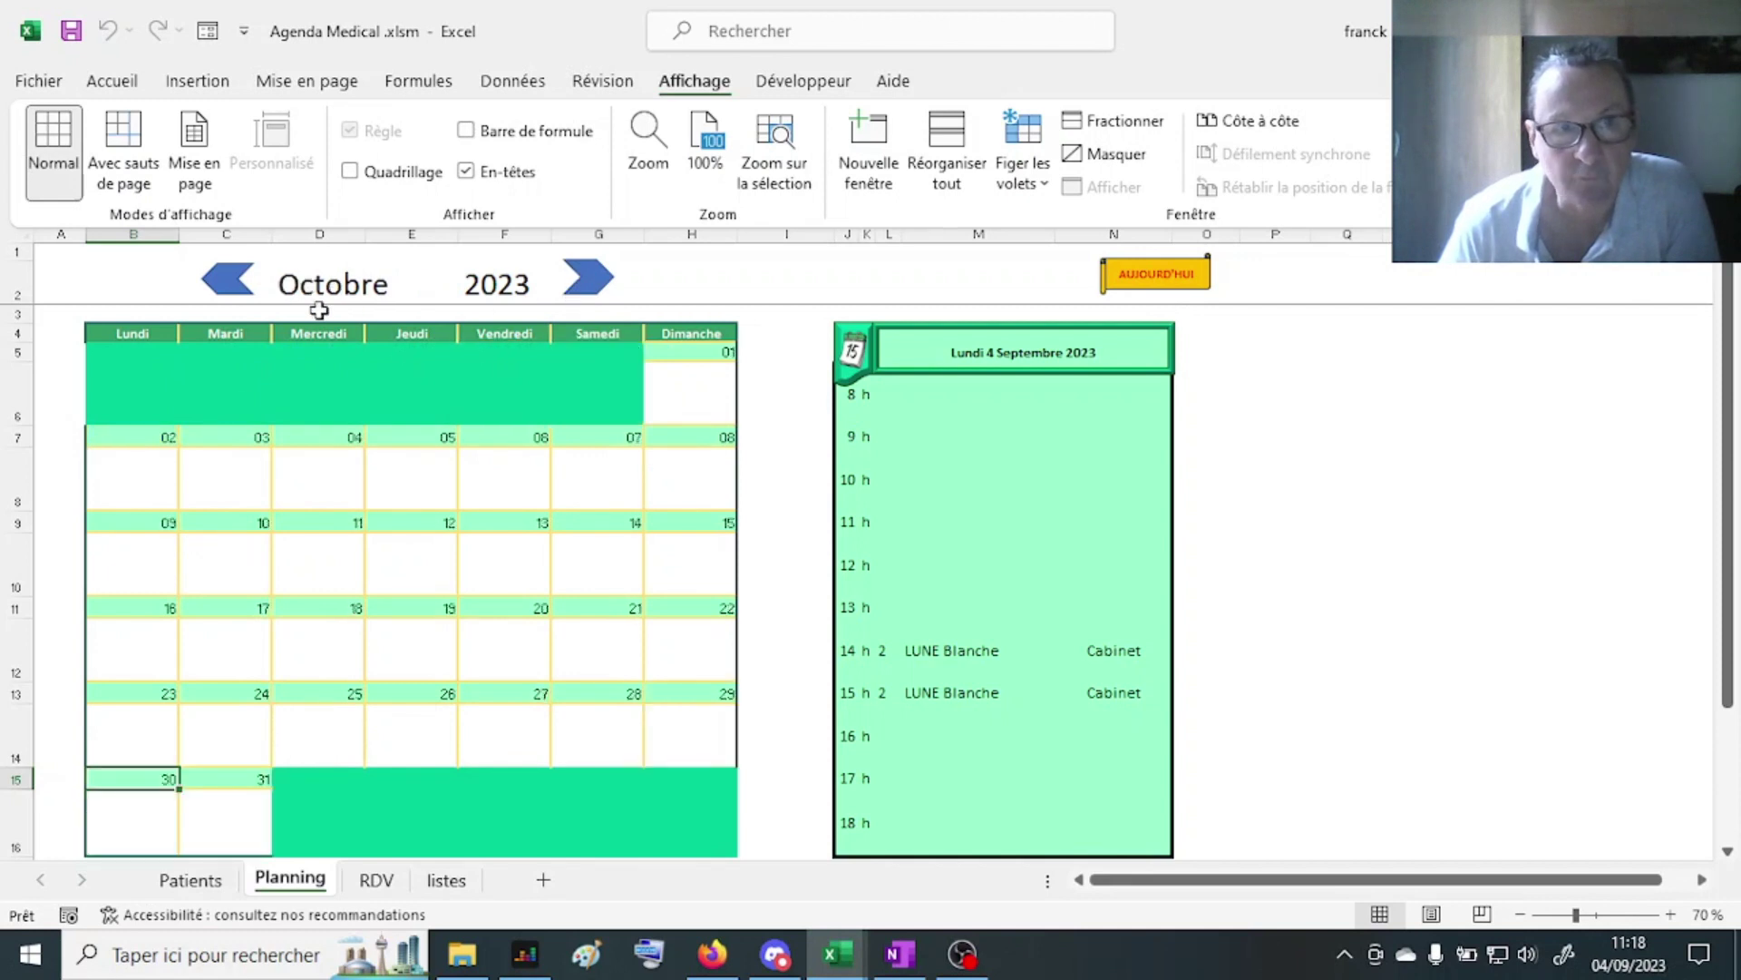
click(227, 278)
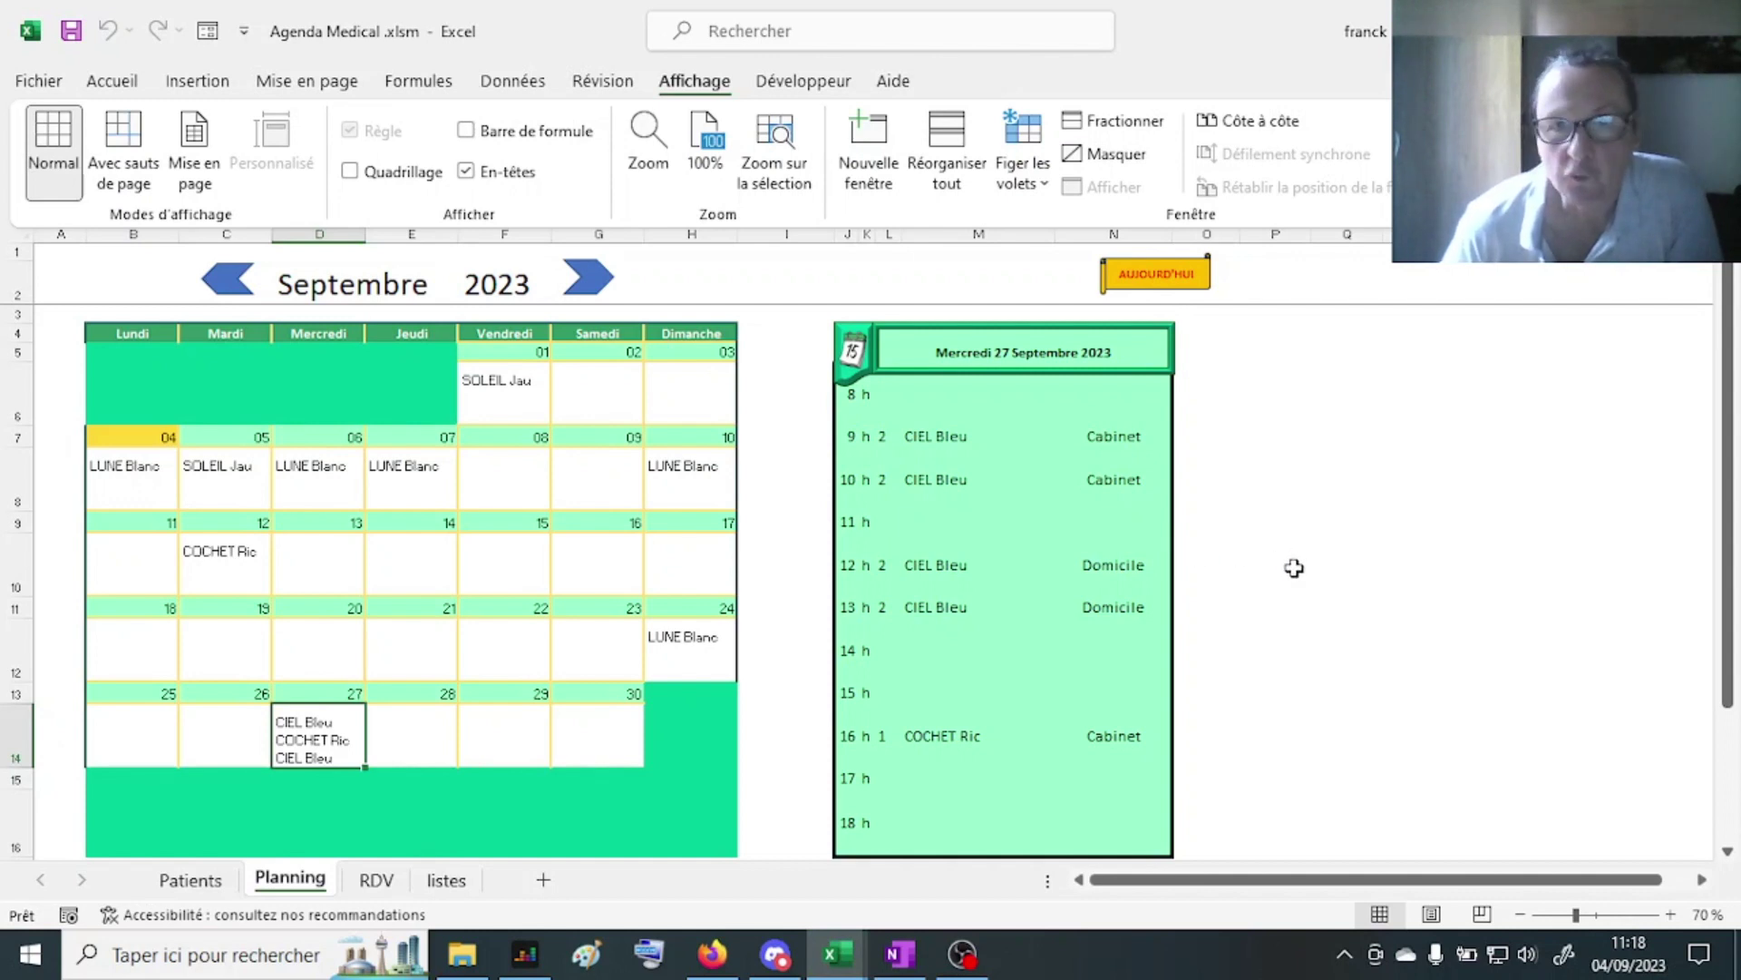
Step: Switch to OBS Studio showing the doctor-and-patient illustration
click(1332, 609)
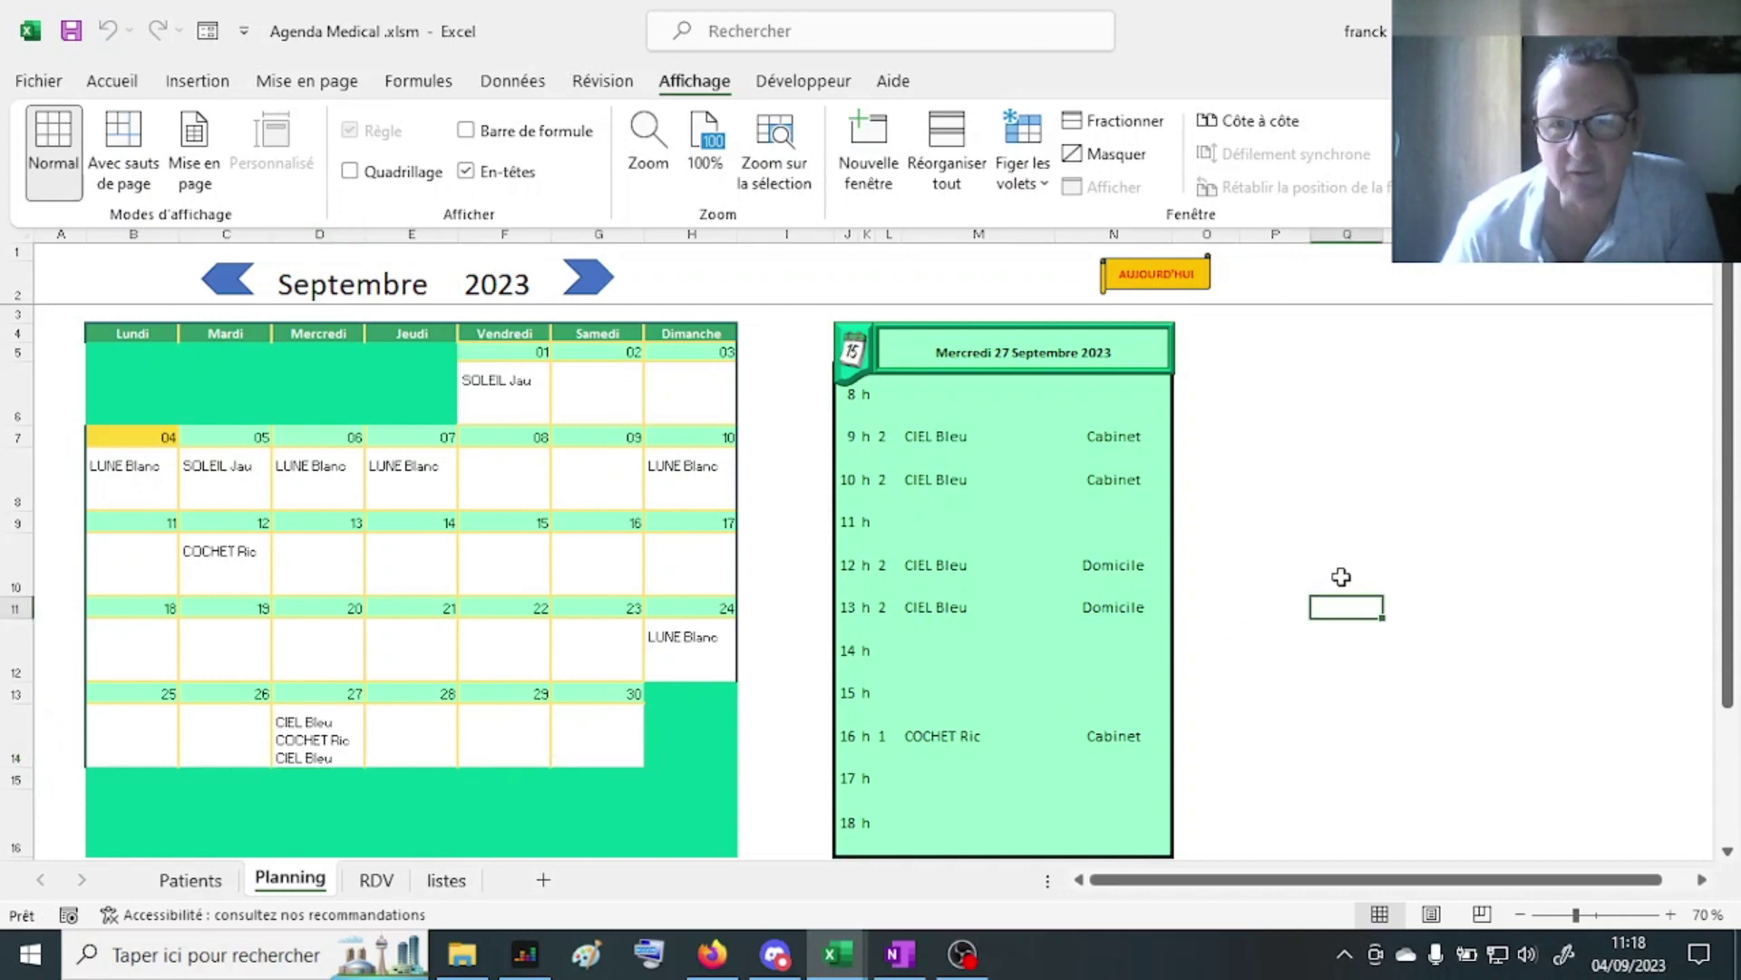
click(1342, 575)
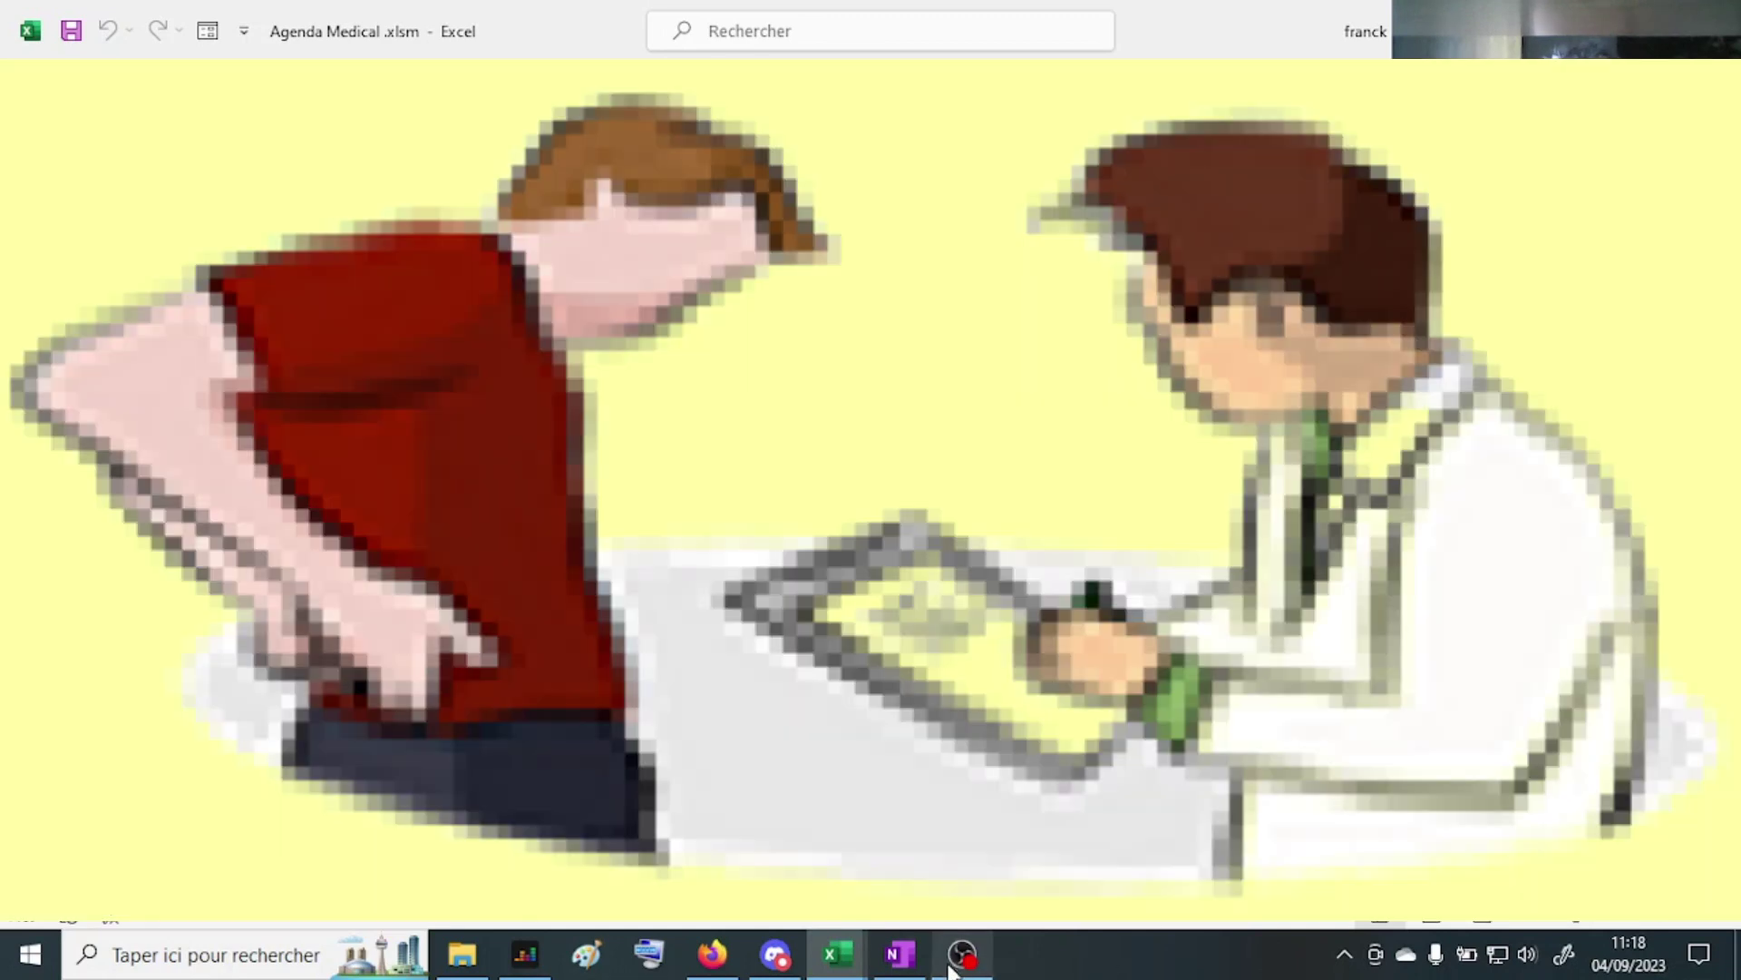
click(962, 952)
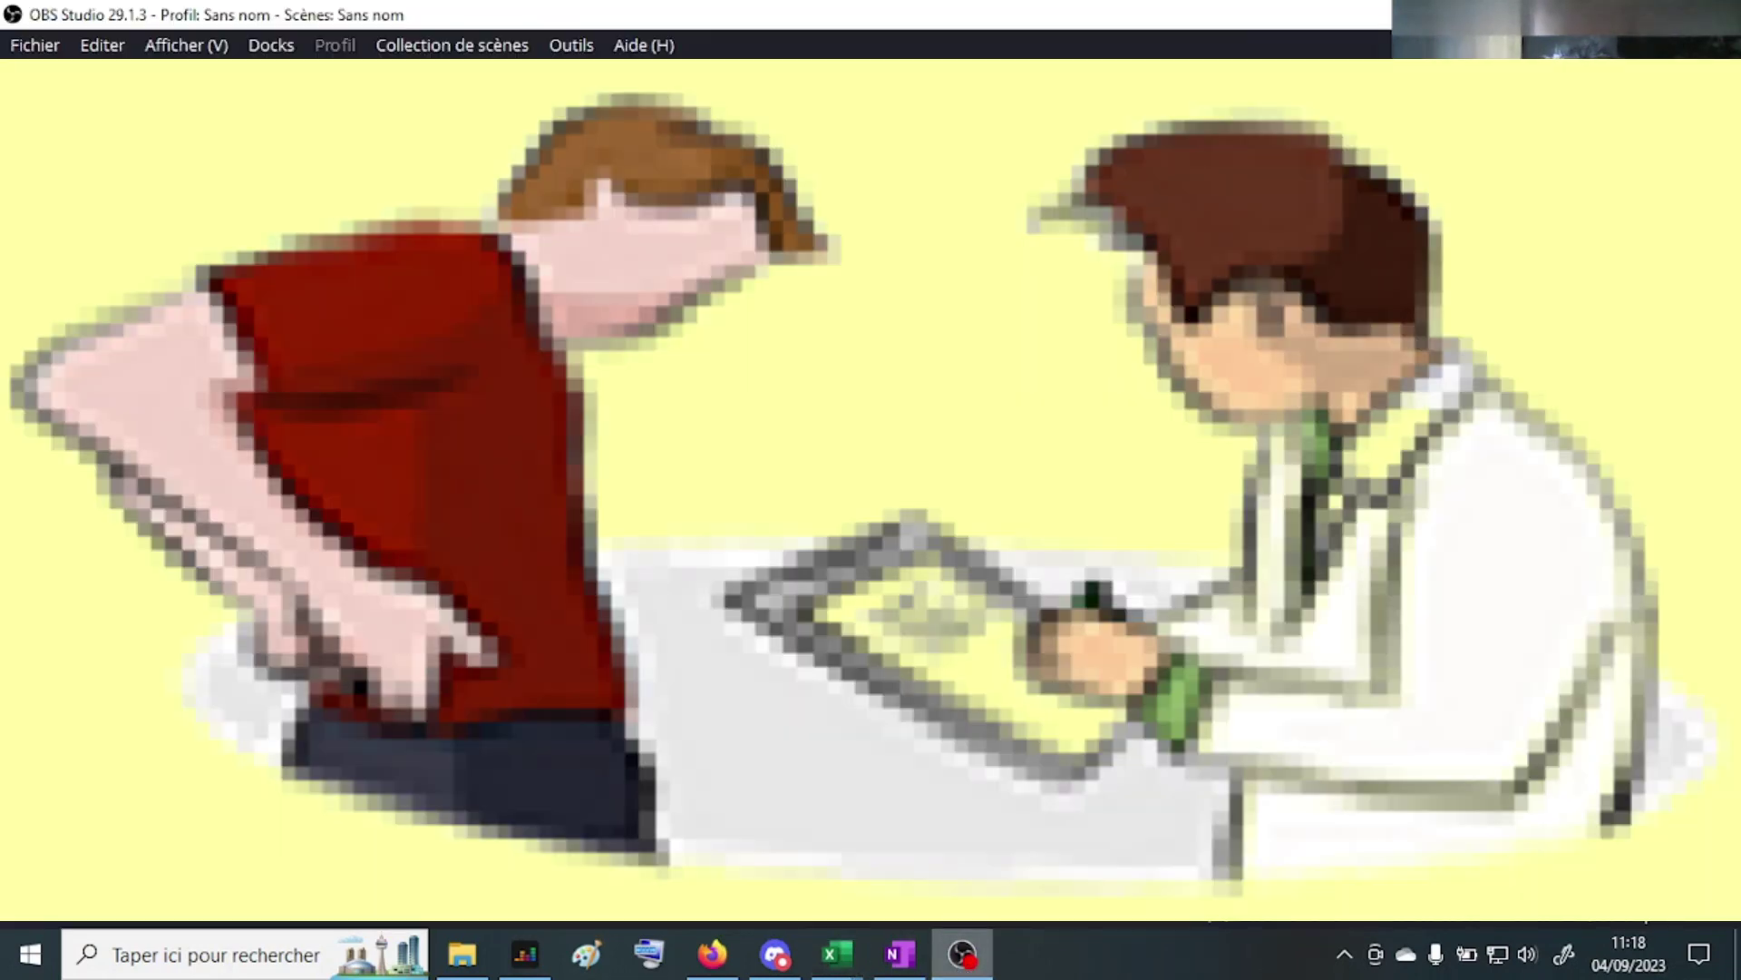